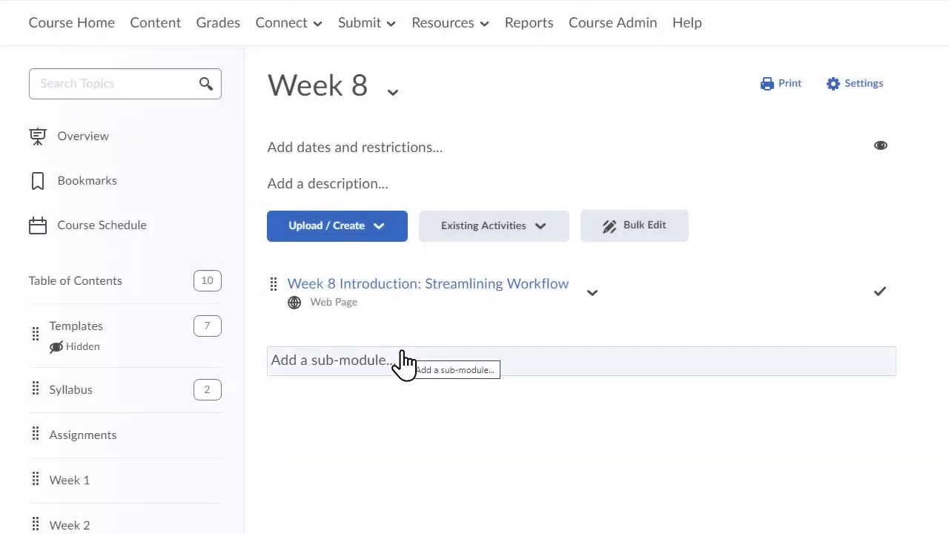
Start a new file in the Week 8 module from the Upload / Create menu
{"action": "left_click", "coordinate": [311, 226]}
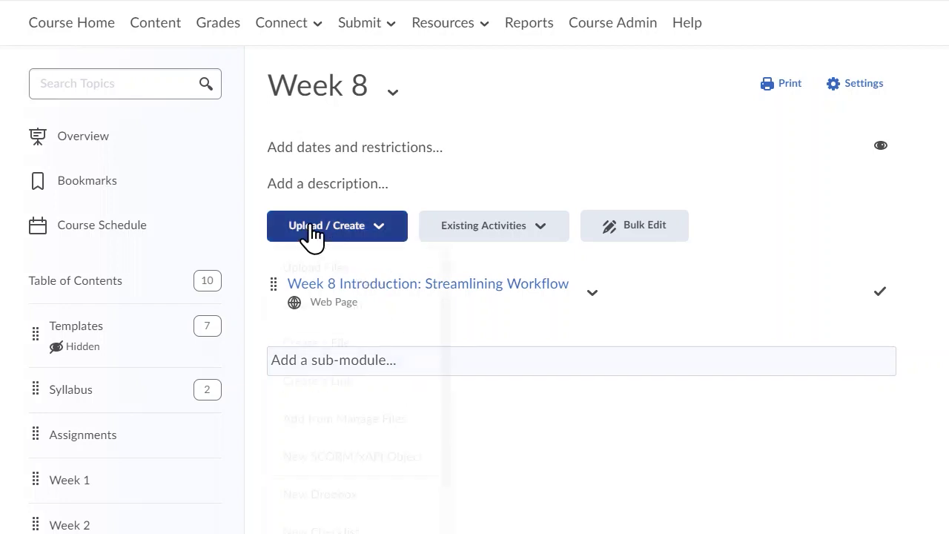
{"action": "left_click", "coordinate": [341, 350]}
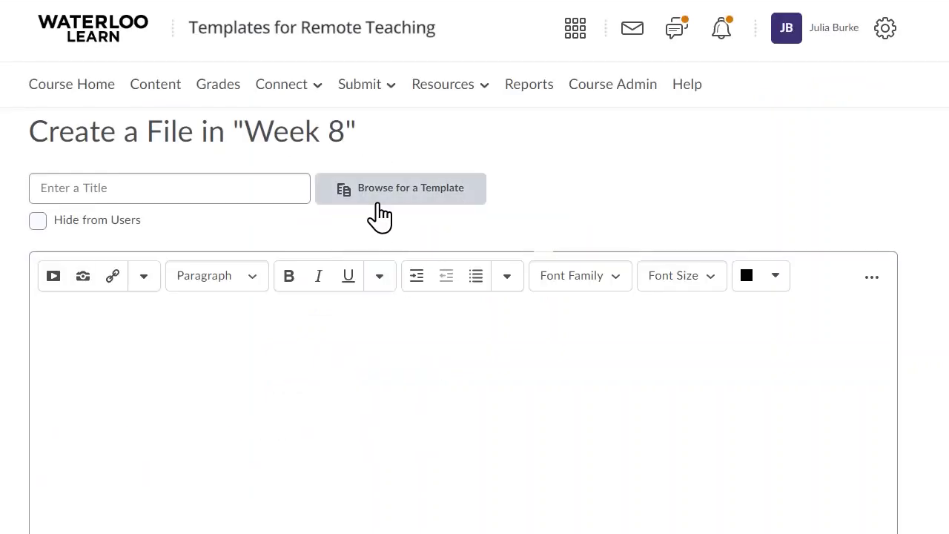
Load TEMPLATE-basic-page.html from the _Templates folder into the editor
{"action": "left_click", "coordinate": [383, 200]}
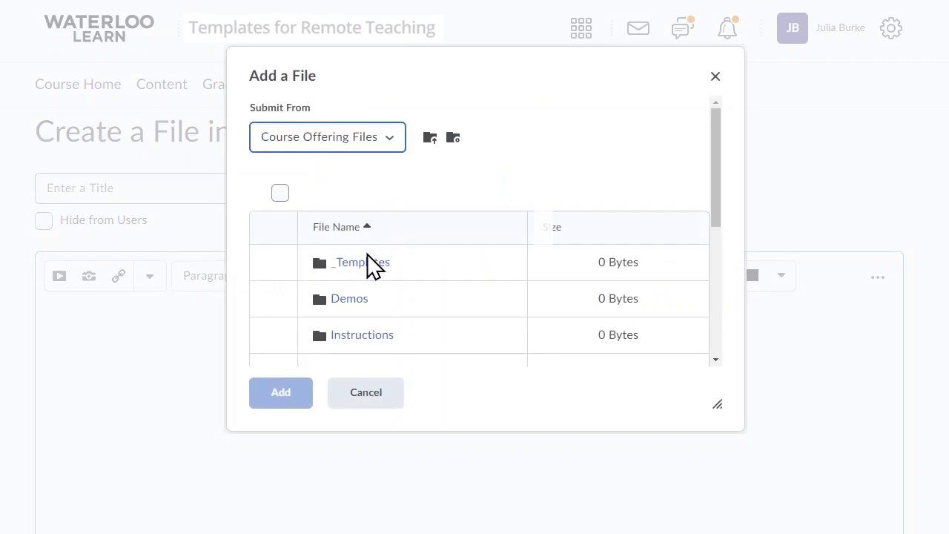
{"action": "left_click", "coordinate": [364, 263]}
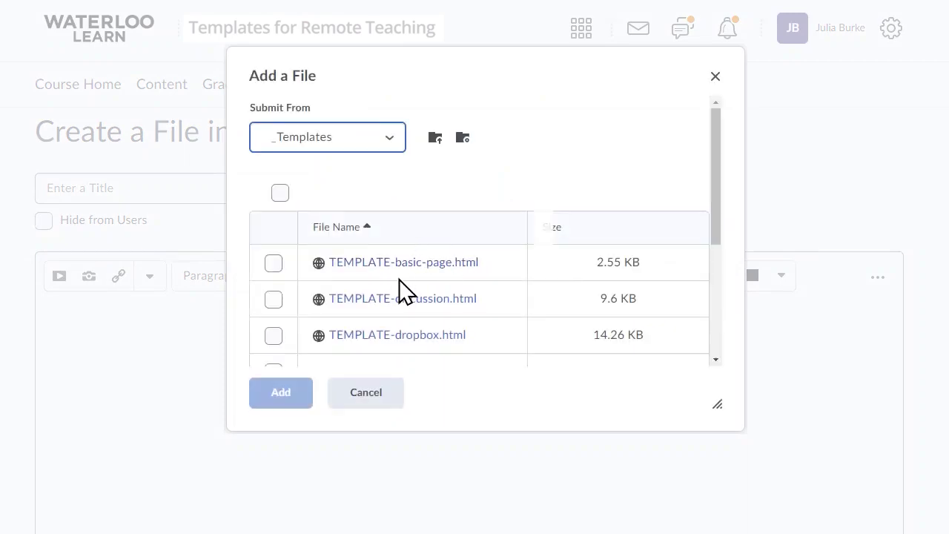
{"action": "left_click", "coordinate": [274, 263]}
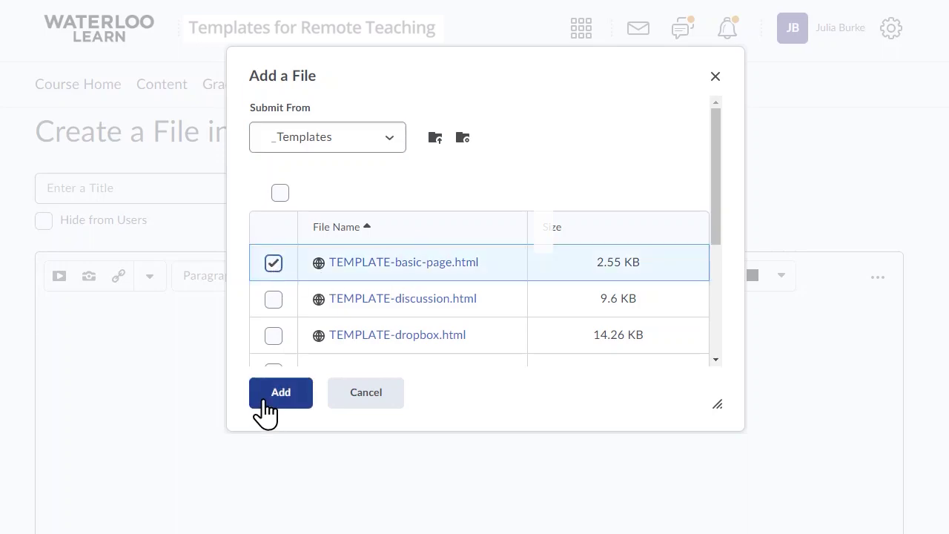
{"action": "left_click", "coordinate": [270, 398]}
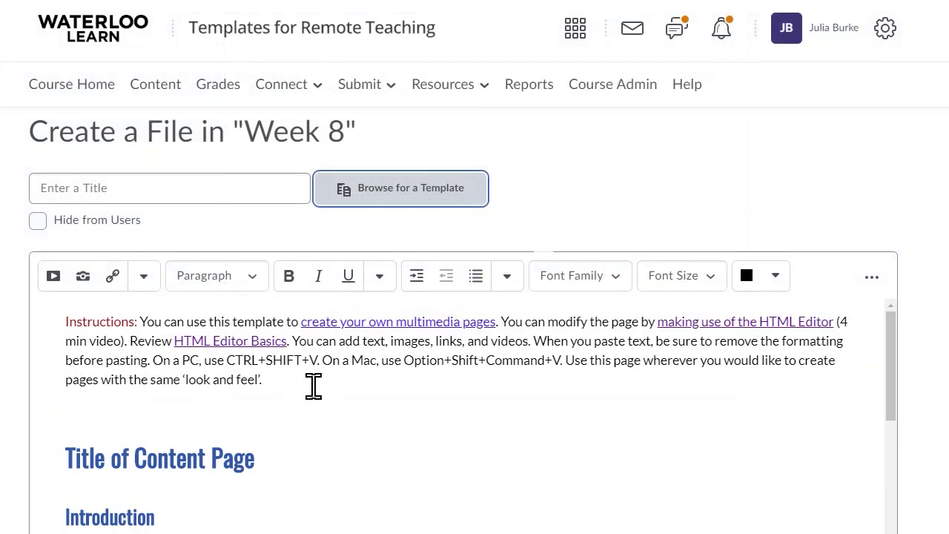
Delete the template's Instructions paragraph and its leftover empty line
{"action": "left_click_drag", "start_coordinate": [314, 387], "coordinate": [58, 320]}
{"action": "key", "text": "BackSpace"}
{"action": "key", "text": "Delete"}
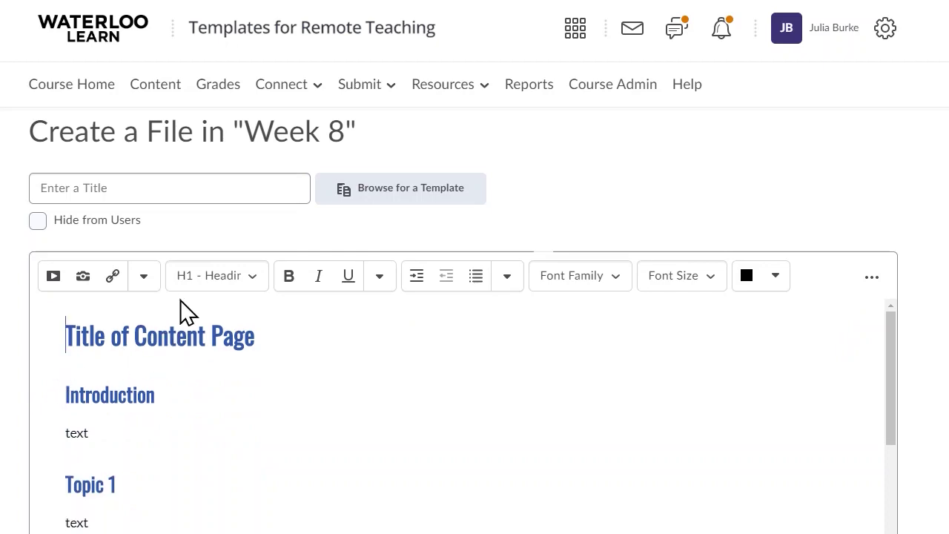
{"action": "key", "text": "alt+Tab"}
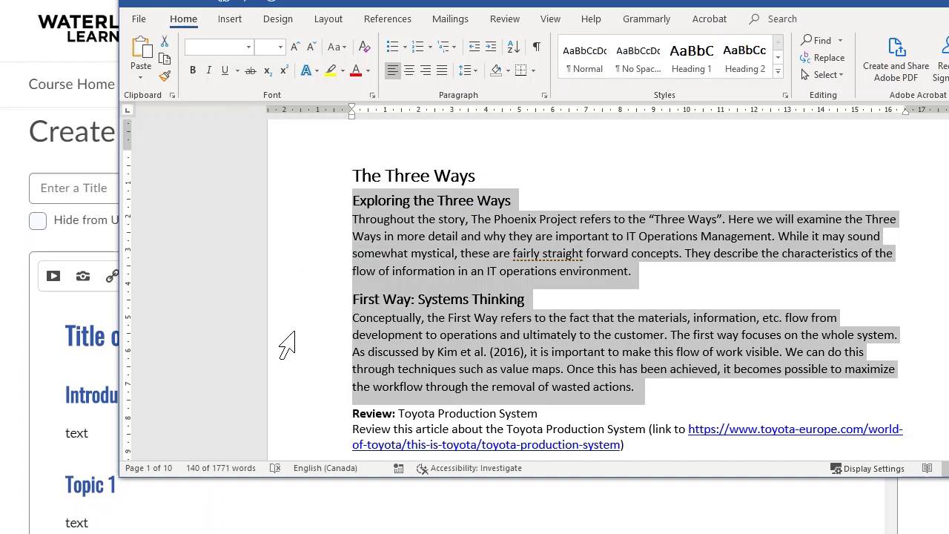
In Word, select the text from 'Exploring the Three Ways' through the First Way paragraph
{"action": "left_click_drag", "start_coordinate": [656, 386], "coordinate": [306, 203]}
Swap the Introduction placeholder for the copied Three Ways and First Way text, pasted unformatted
{"action": "left_click", "coordinate": [92, 404]}
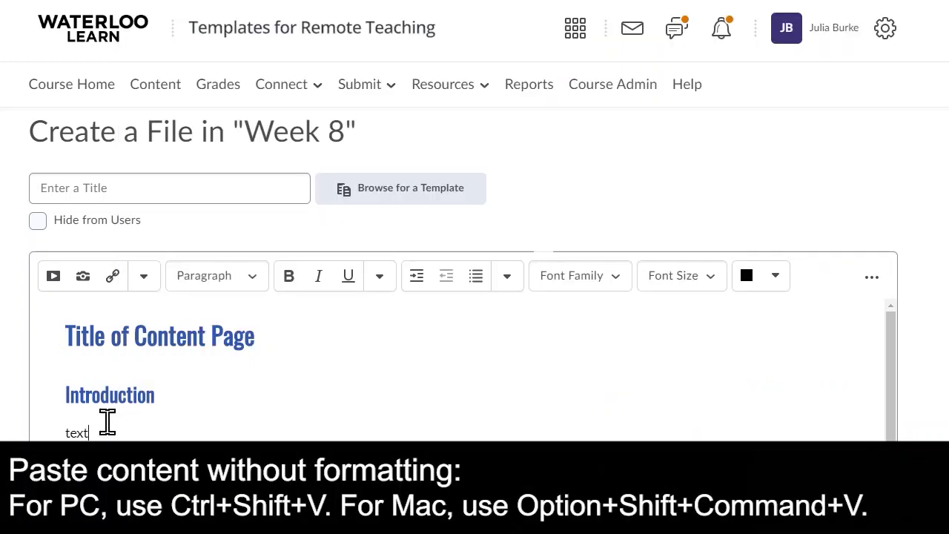
{"action": "left_click_drag", "start_coordinate": [106, 426], "coordinate": [55, 394]}
{"action": "key", "text": "BackSpace"}
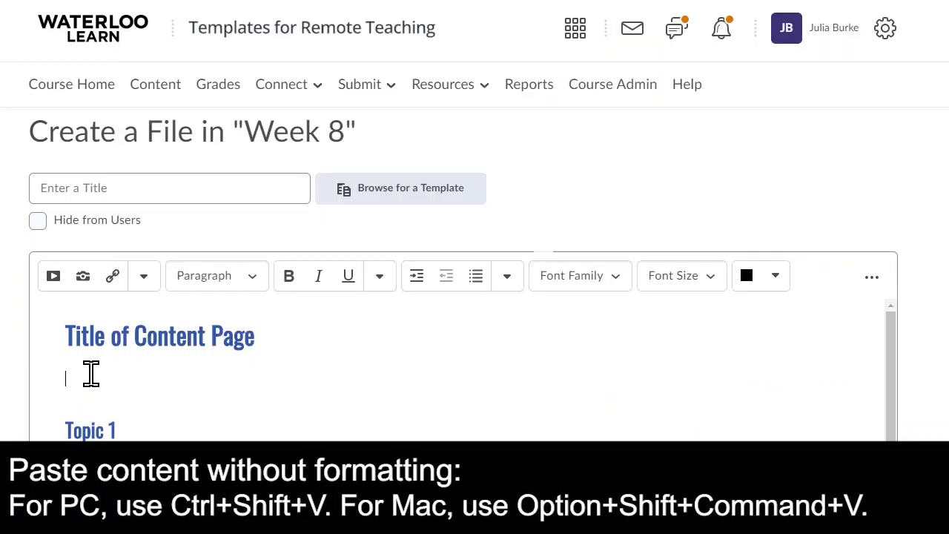
{"action": "key", "text": "ctrl+shift+v"}
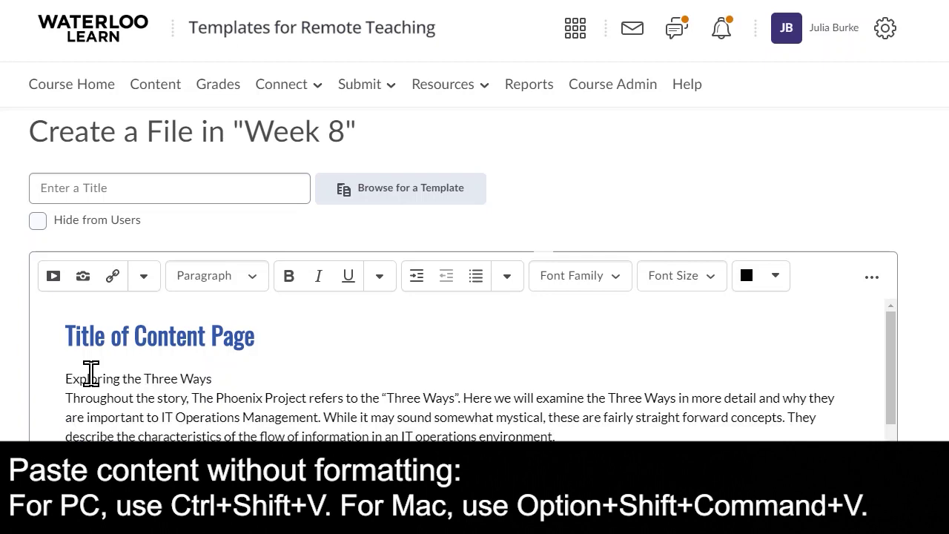
{"action": "scroll", "coordinate": [85, 369], "scroll_direction": "down", "scroll_amount": 1}
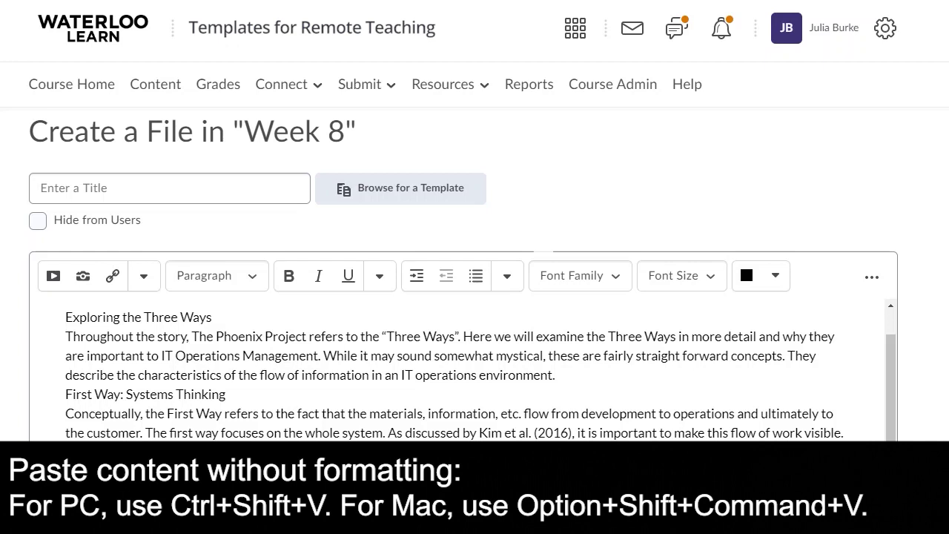
{"action": "scroll", "coordinate": [481, 369], "scroll_direction": "down", "scroll_amount": 1}
{"action": "key", "text": "ctrl+v"}
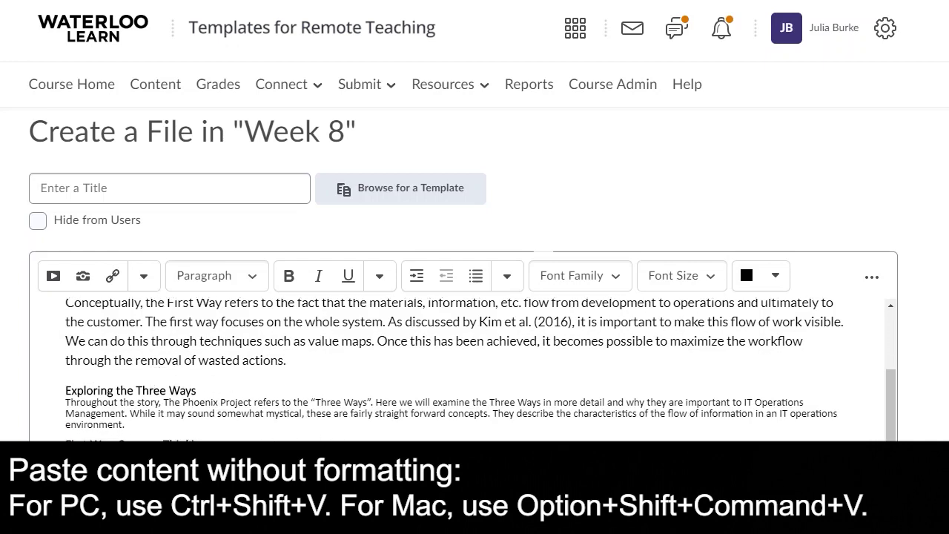
{"action": "left_click_drag", "start_coordinate": [210, 444], "coordinate": [41, 404]}
{"action": "key", "text": "BackSpace"}
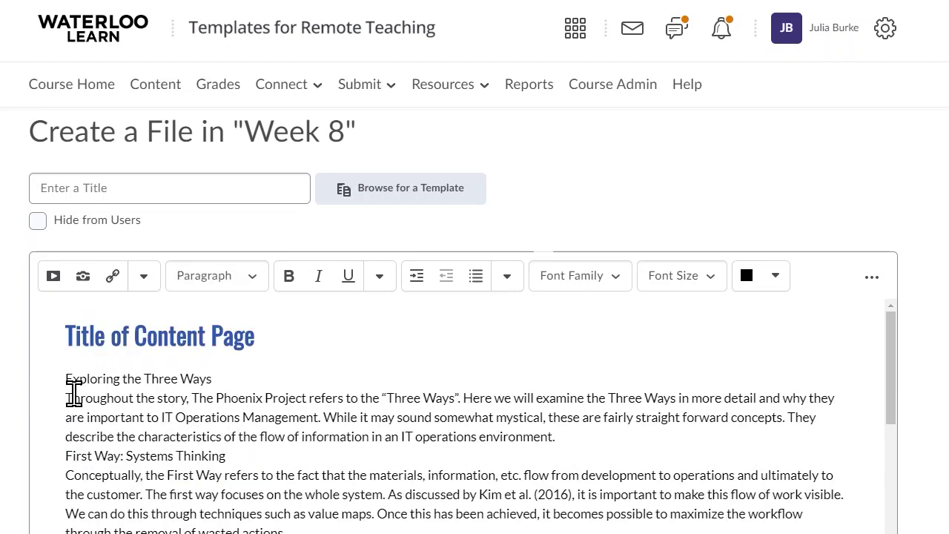
Break the pasted text into paragraphs before 'Throughout', 'First Way' and 'Conceptually'
{"action": "left_click", "coordinate": [66, 398]}
{"action": "key", "text": "Return"}
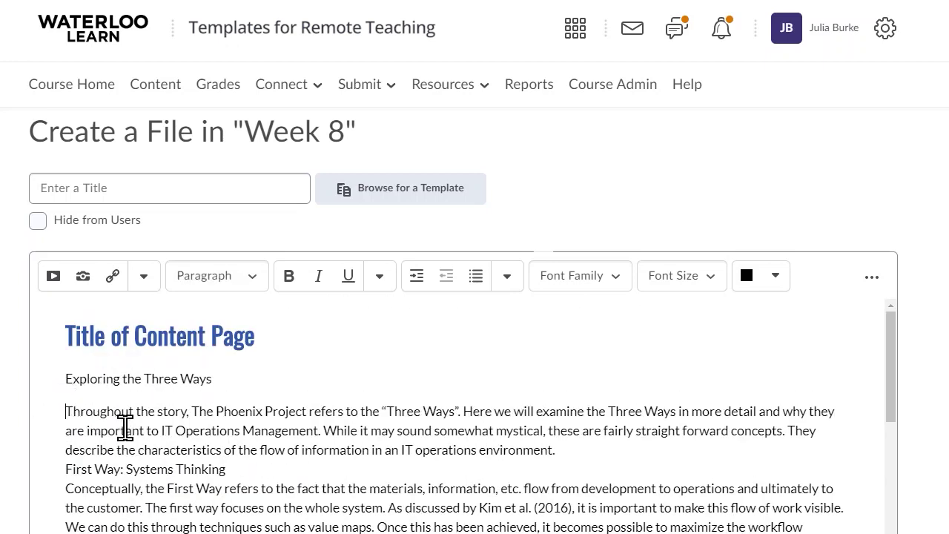
{"action": "left_click", "coordinate": [65, 468]}
{"action": "key", "text": "Return"}
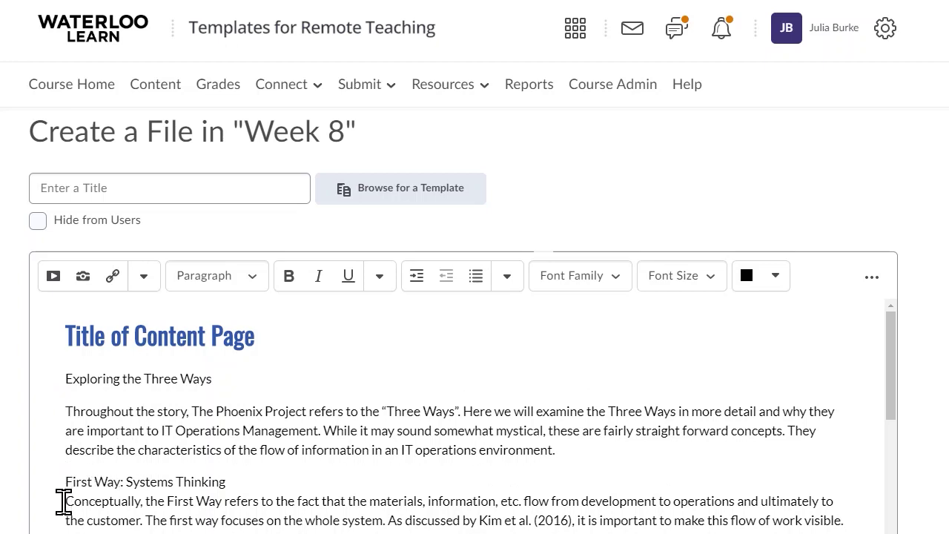
{"action": "left_click", "coordinate": [65, 501]}
{"action": "key", "text": "Return"}
Format 'Exploring the Three Ways' and 'First Way: Systems Thinking' as Heading 2
{"action": "scroll", "coordinate": [96, 450], "scroll_direction": "down", "scroll_amount": 1}
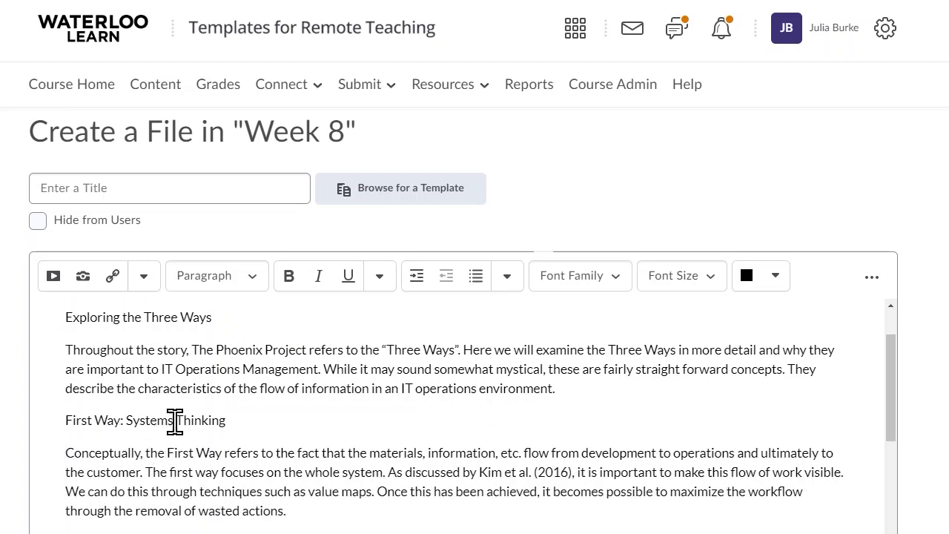
{"action": "scroll", "coordinate": [493, 191], "scroll_direction": "down", "scroll_amount": 1}
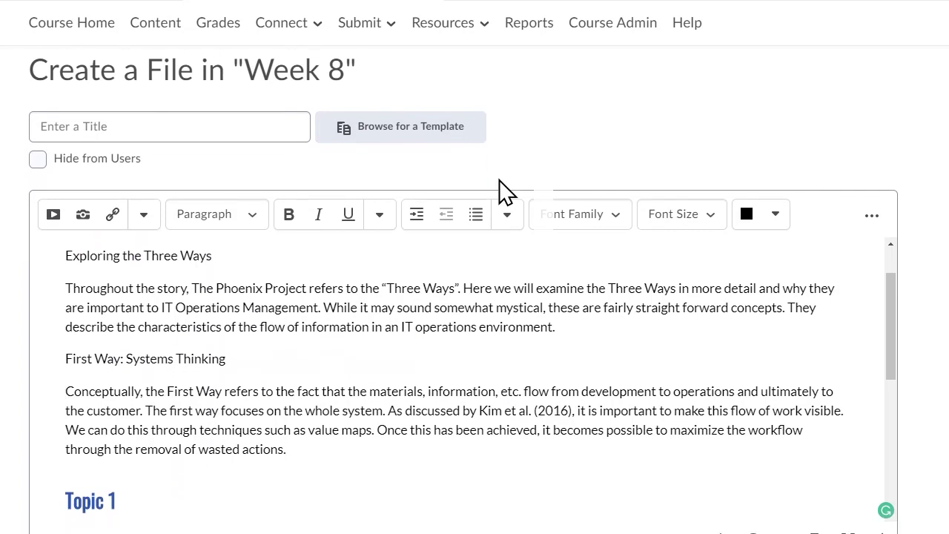
{"action": "left_click_drag", "start_coordinate": [247, 251], "coordinate": [60, 318]}
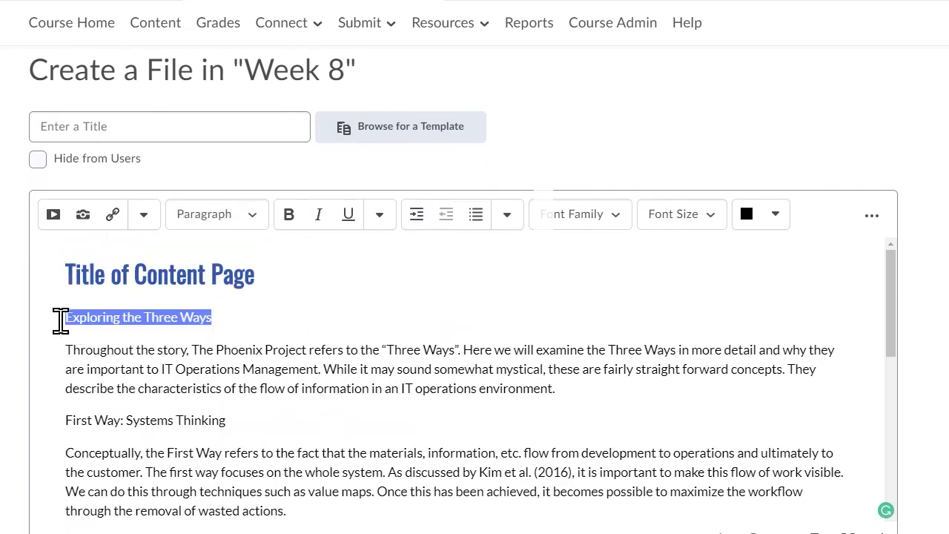
{"action": "left_click", "coordinate": [255, 218]}
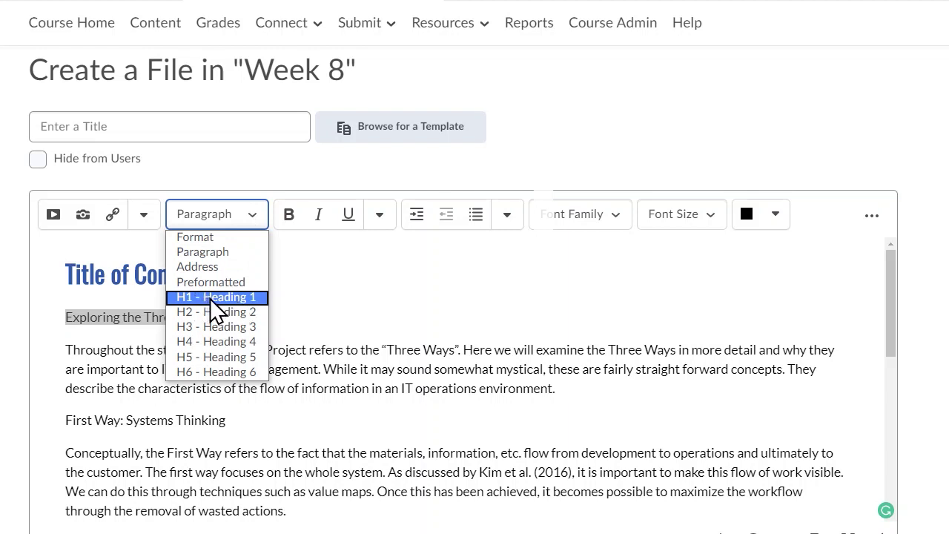
{"action": "left_click", "coordinate": [201, 311]}
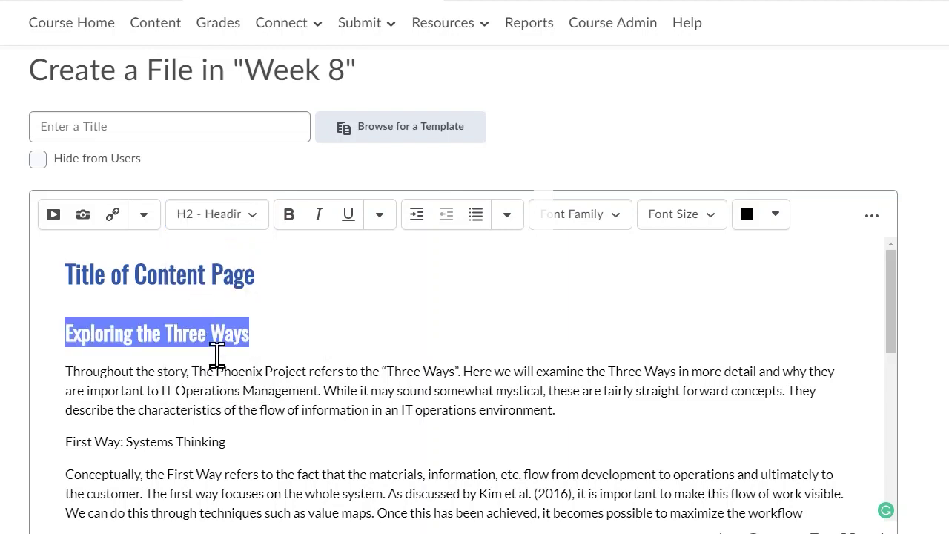
{"action": "left_click_drag", "start_coordinate": [248, 442], "coordinate": [35, 443]}
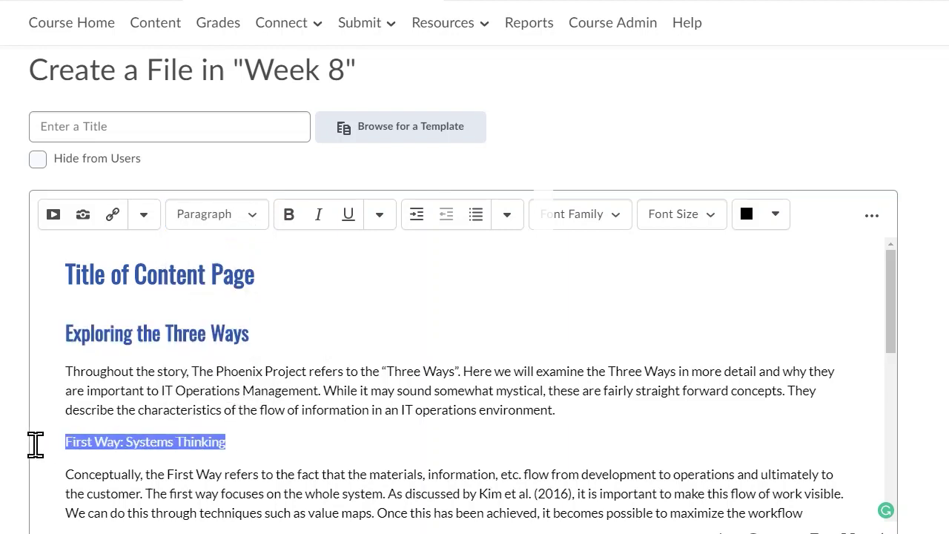
{"action": "left_click", "coordinate": [255, 216]}
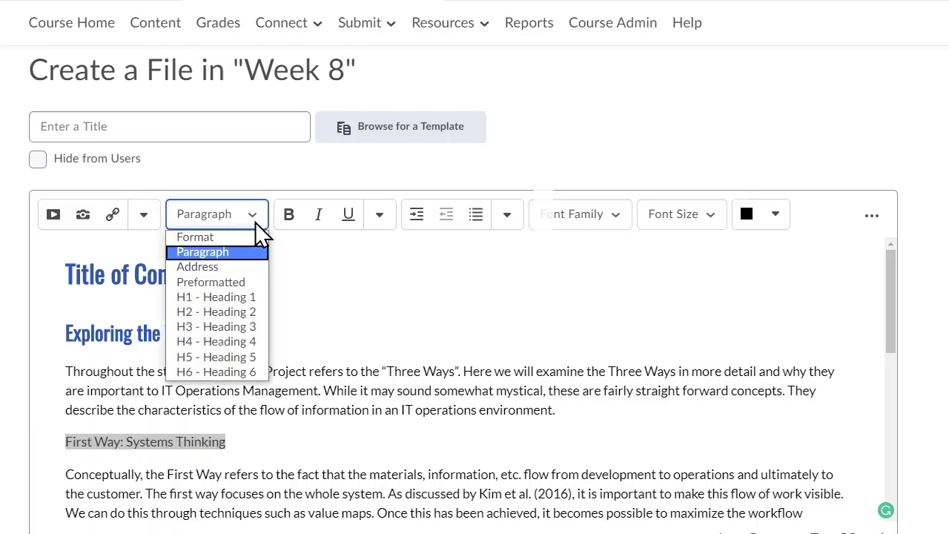
{"action": "left_click", "coordinate": [244, 311]}
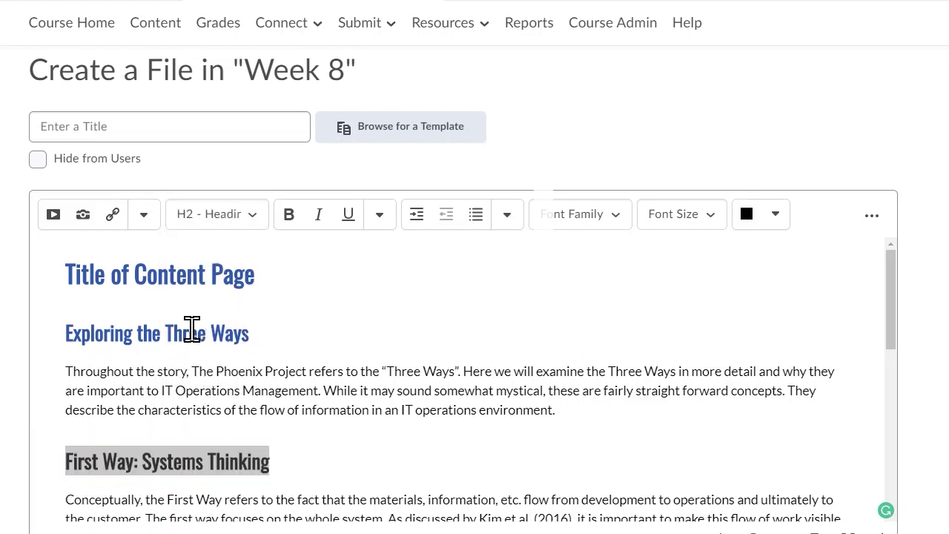
Replace 'Title of Content Page' with 'The Three Ways' and title the file 'The Three Ways'
{"action": "left_click_drag", "start_coordinate": [272, 281], "coordinate": [65, 274]}
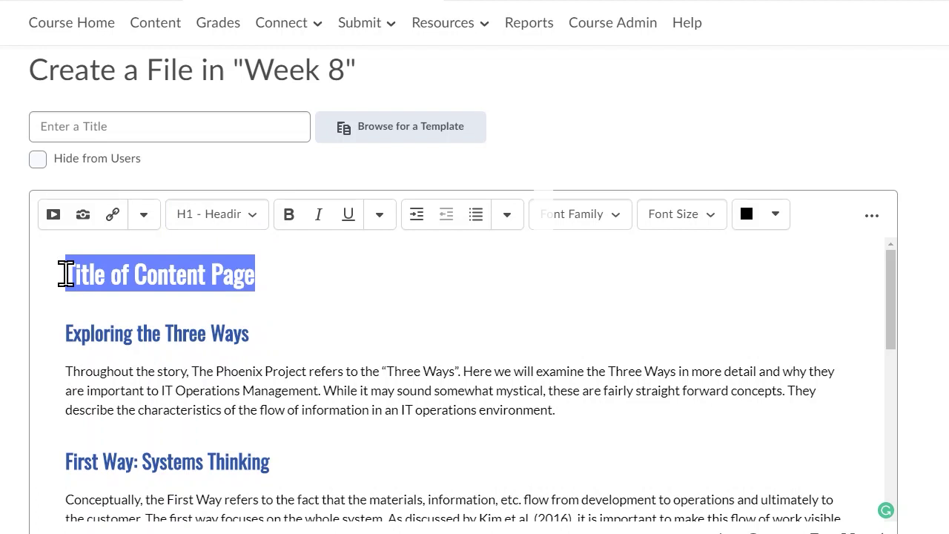
{"action": "type", "text": "The "}
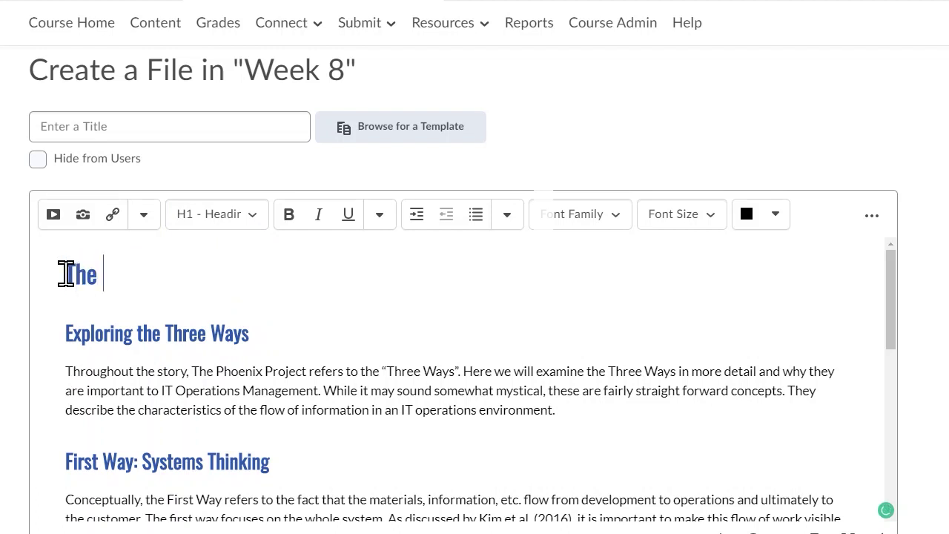
{"action": "type", "text": "Three Ways"}
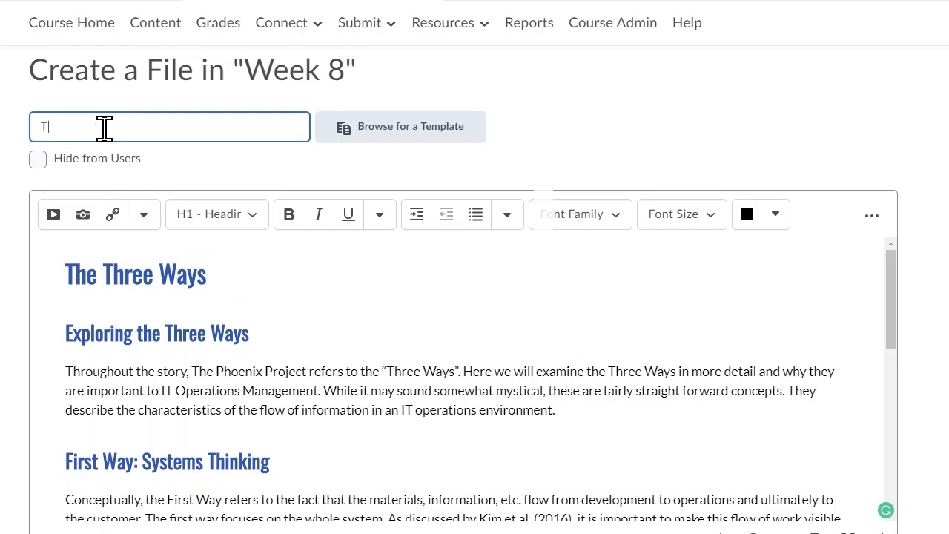
{"action": "left_click", "coordinate": [105, 128]}
{"action": "type", "text": "The Three Ways"}
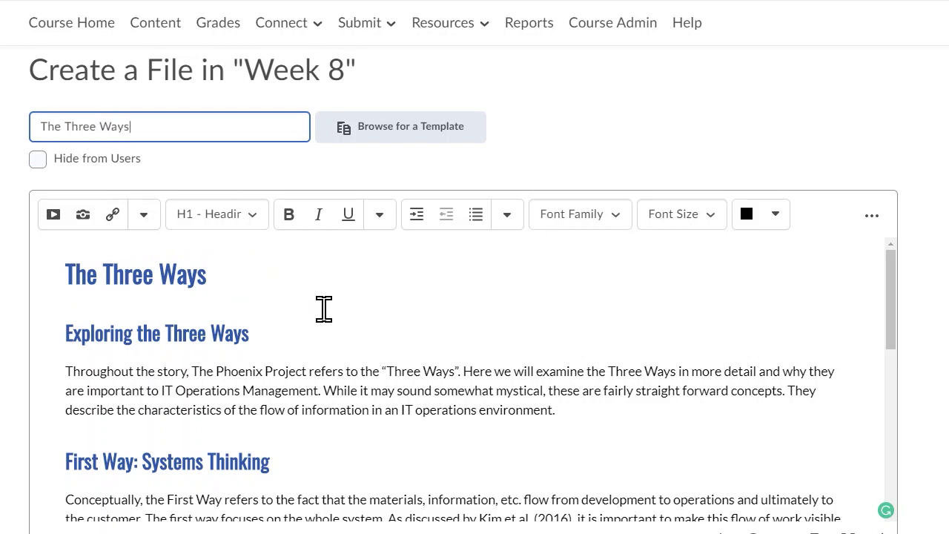
{"action": "scroll", "coordinate": [371, 381], "scroll_direction": "down", "scroll_amount": 2}
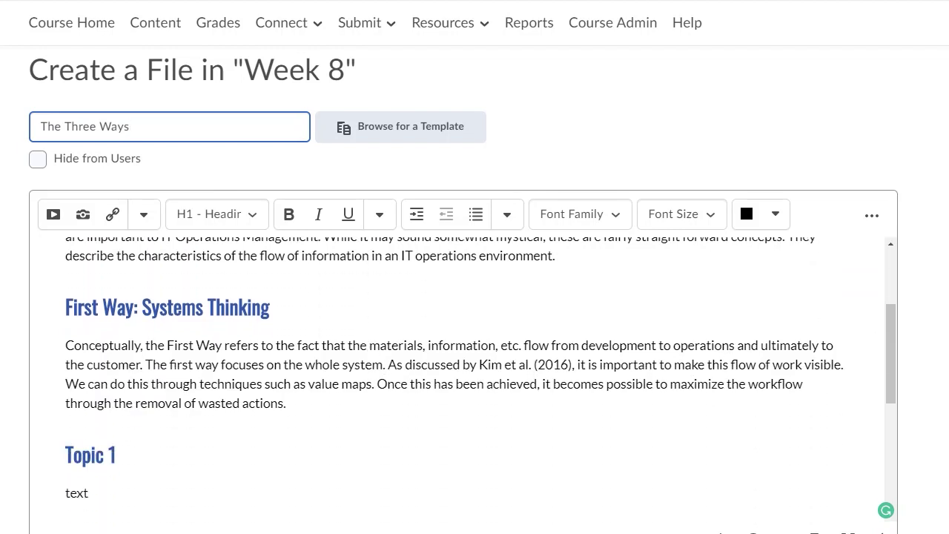
{"action": "key", "text": "alt+Tab"}
Copy the 'Review: Toyota Production System' heading and its link line from Word
{"action": "left_click", "coordinate": [621, 301]}
{"action": "scroll", "coordinate": [622, 302], "scroll_direction": "down", "scroll_amount": 1}
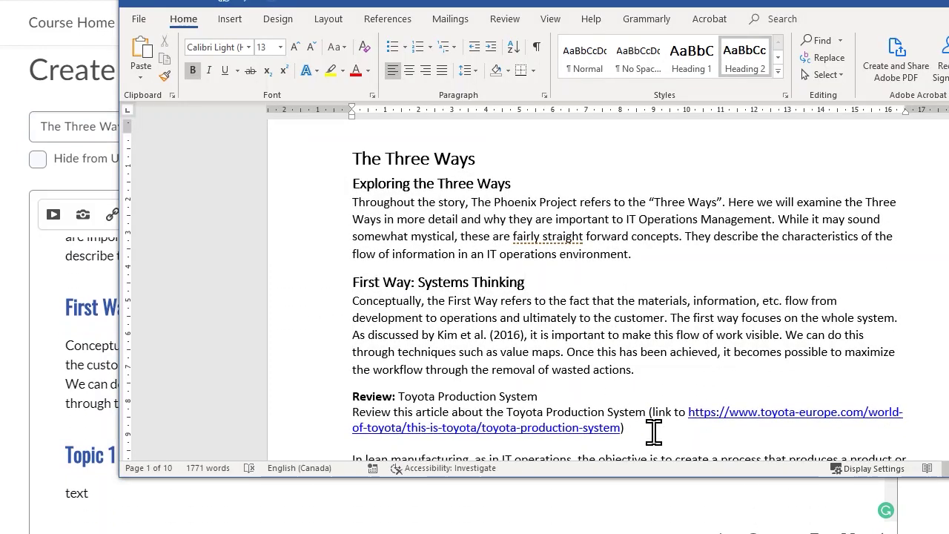
{"action": "left_click_drag", "start_coordinate": [653, 432], "coordinate": [332, 398]}
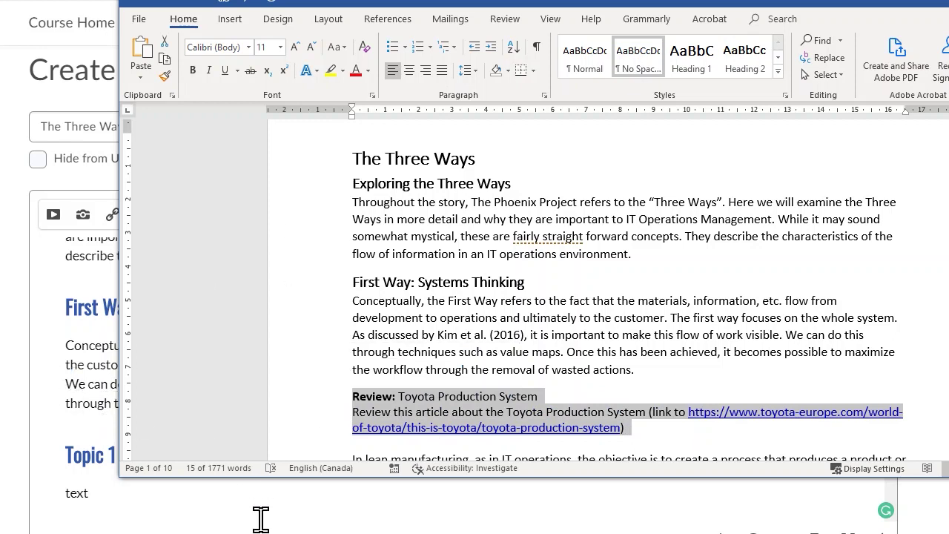
{"action": "key", "text": "Right"}
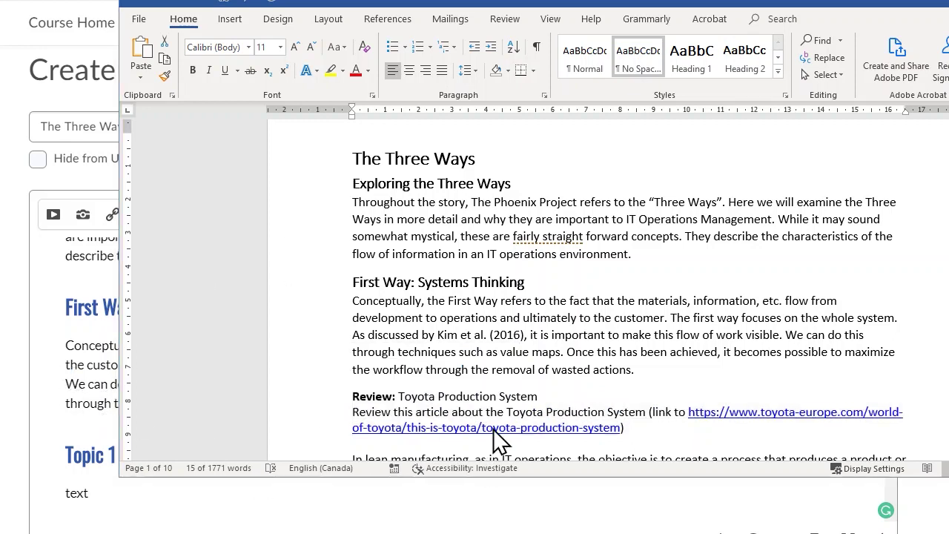
{"action": "triple_click", "coordinate": [651, 434]}
{"action": "key", "text": "ctrl+c"}
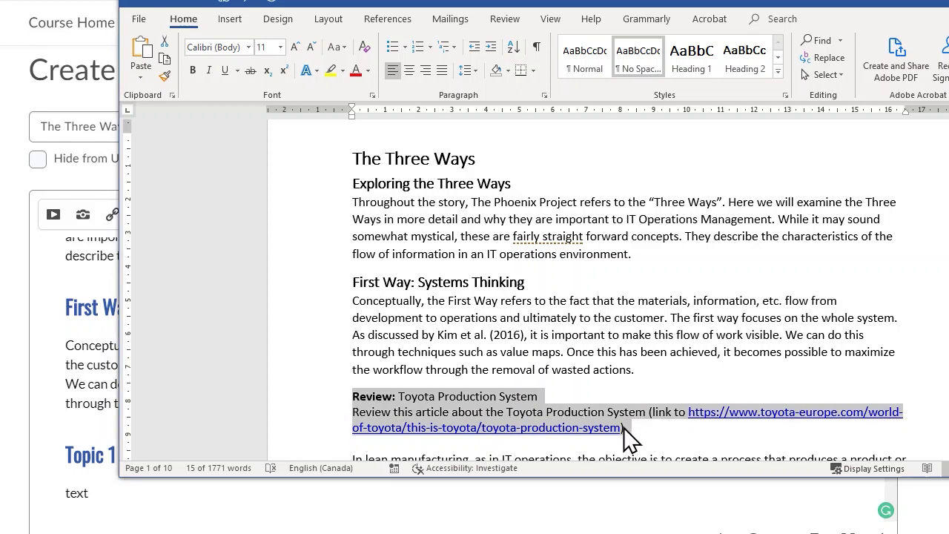
{"action": "left_click", "coordinate": [104, 425]}
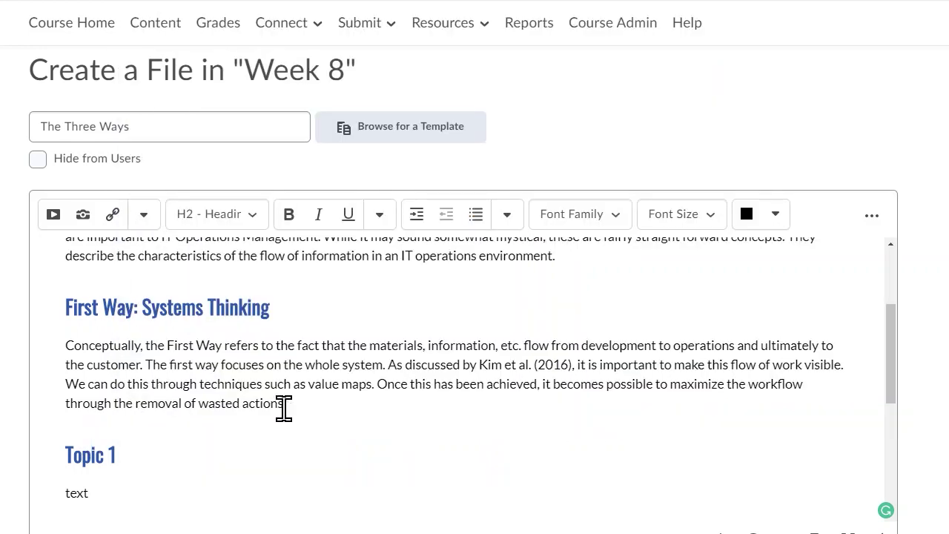
Paste the Toyota review lines after 'wasted actions.' and select 'Toyota Production System'
{"action": "left_click", "coordinate": [286, 404]}
{"action": "key", "text": "Return"}
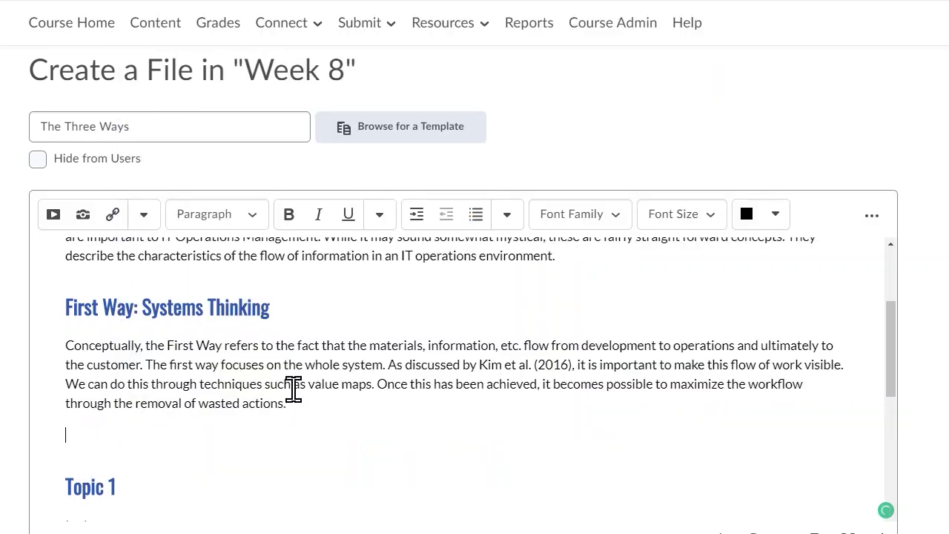
{"action": "key", "text": "ctrl+v"}
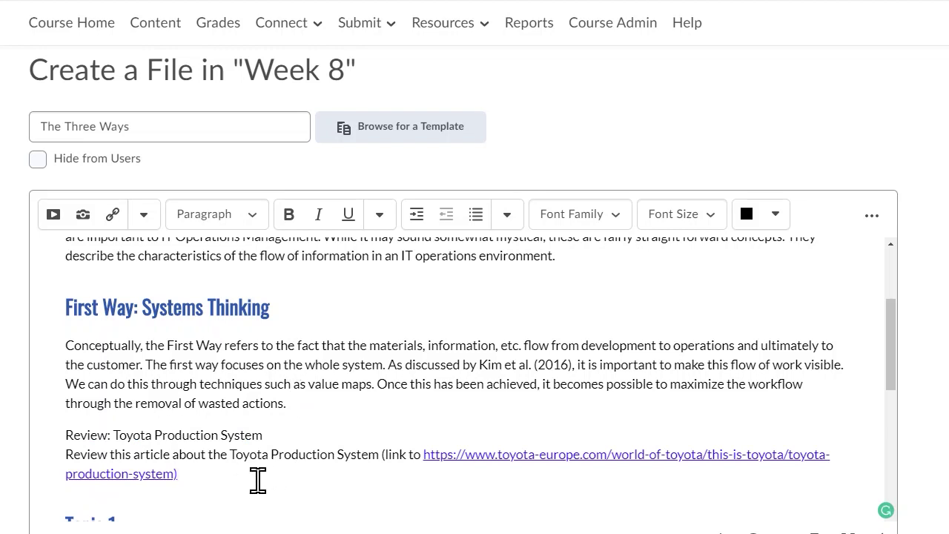
{"action": "left_click_drag", "start_coordinate": [232, 456], "coordinate": [380, 451]}
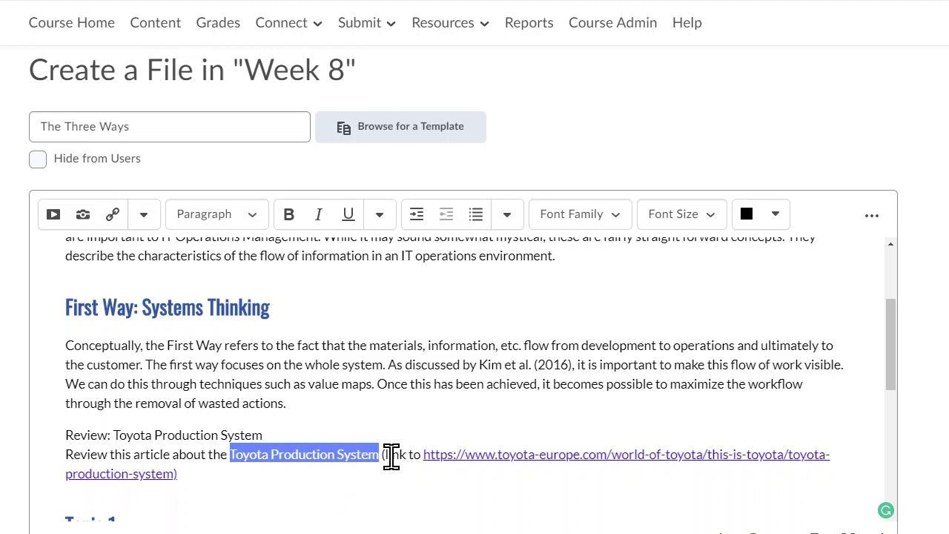
{"action": "left_click", "coordinate": [225, 479]}
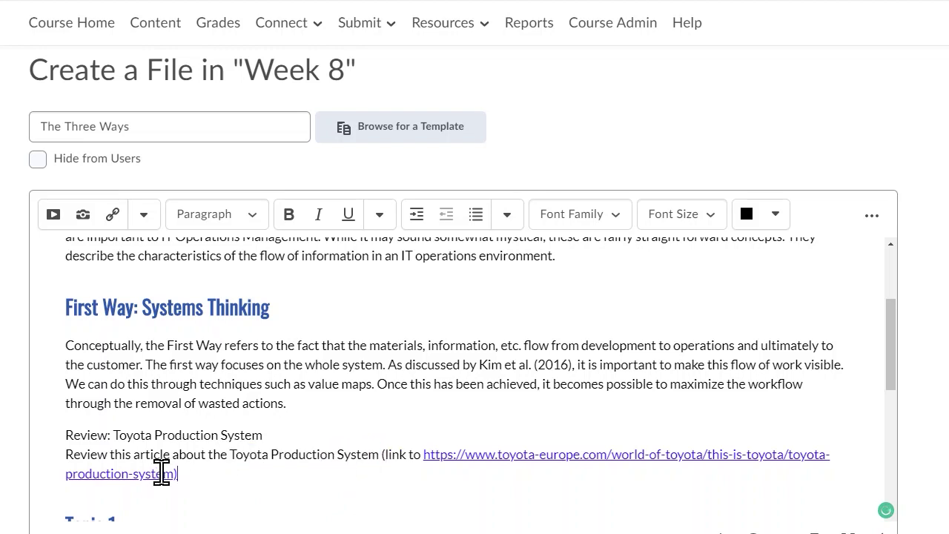
{"action": "left_click_drag", "start_coordinate": [175, 471], "coordinate": [422, 453]}
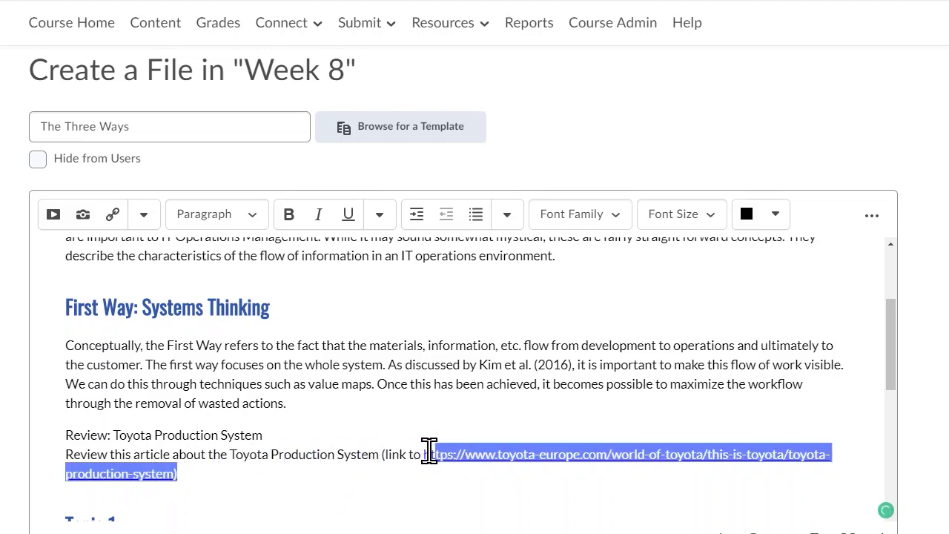
{"action": "left_click", "coordinate": [328, 483]}
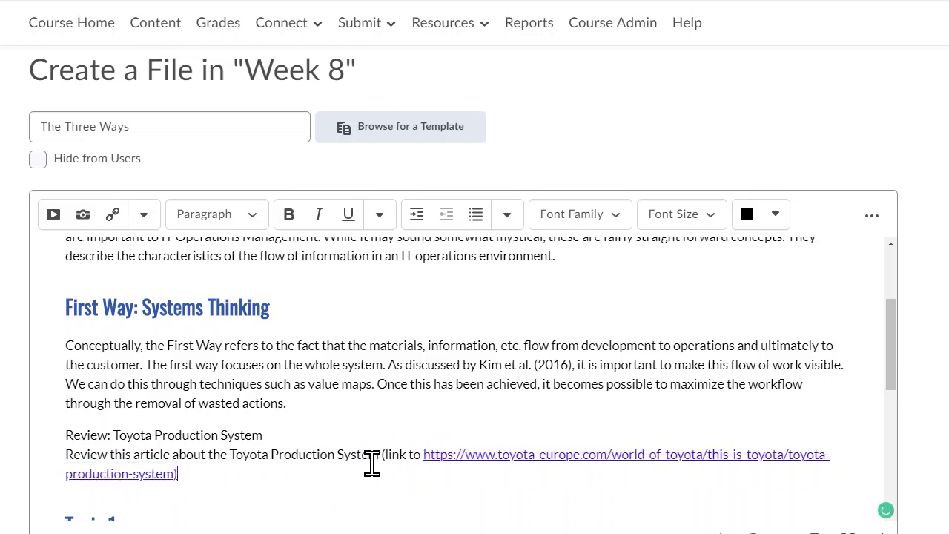
{"action": "mouse_move", "coordinate": [381, 455]}
{"action": "left_mouse_down"}
{"action": "mouse_move", "coordinate": [229, 456]}
{"action": "mouse_move", "coordinate": [378, 450]}
{"action": "left_mouse_up"}
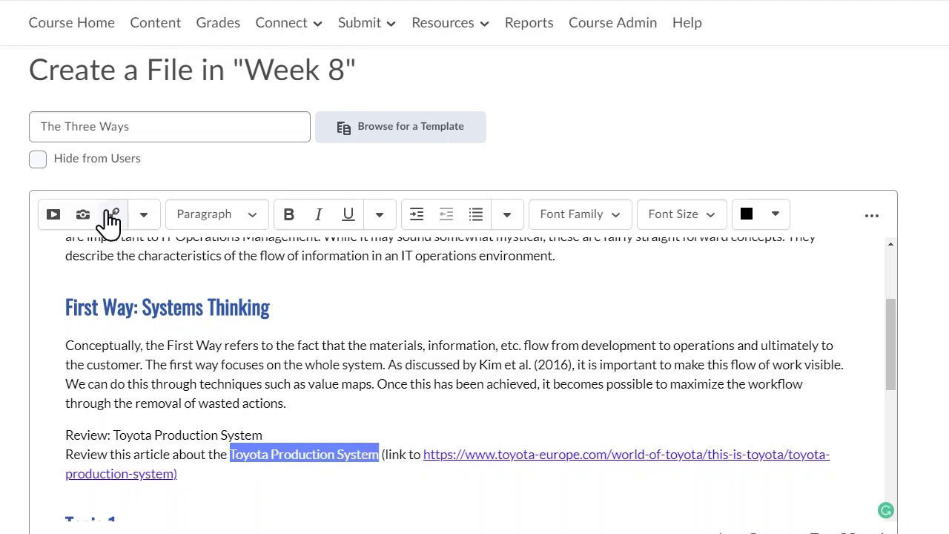
Link 'Toyota Production System' to the Toyota article URL in a new window, deleting the raw address
{"action": "left_click", "coordinate": [111, 215]}
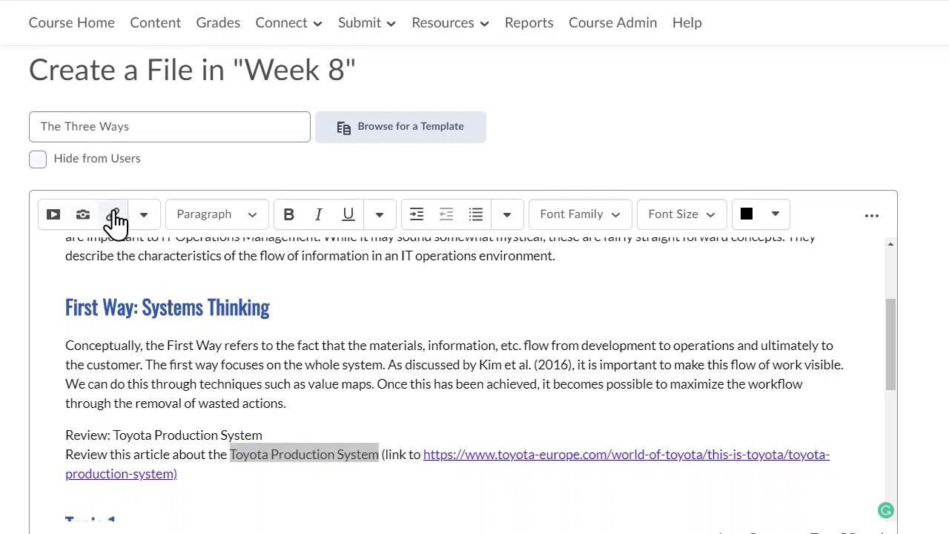
{"action": "scroll", "coordinate": [474, 287], "scroll_direction": "down", "scroll_amount": 5}
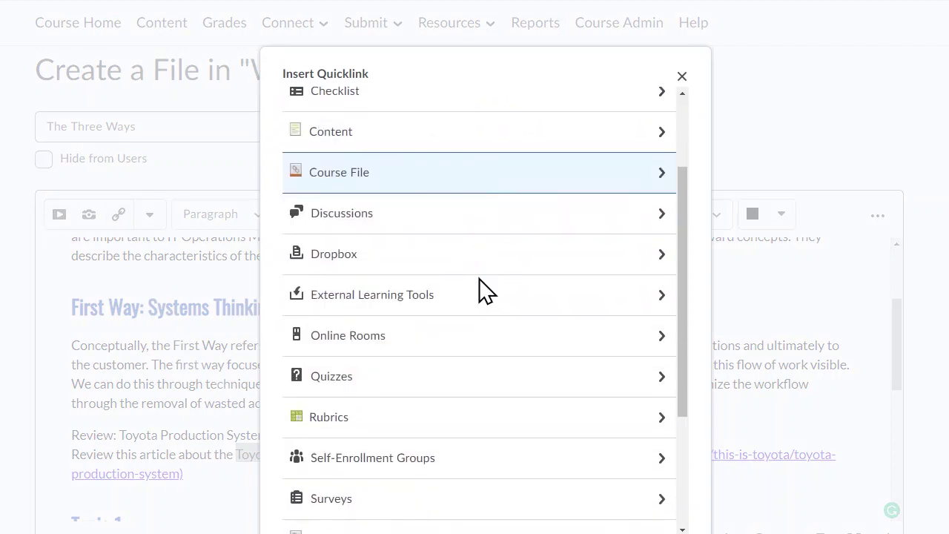
{"action": "left_click", "coordinate": [368, 434]}
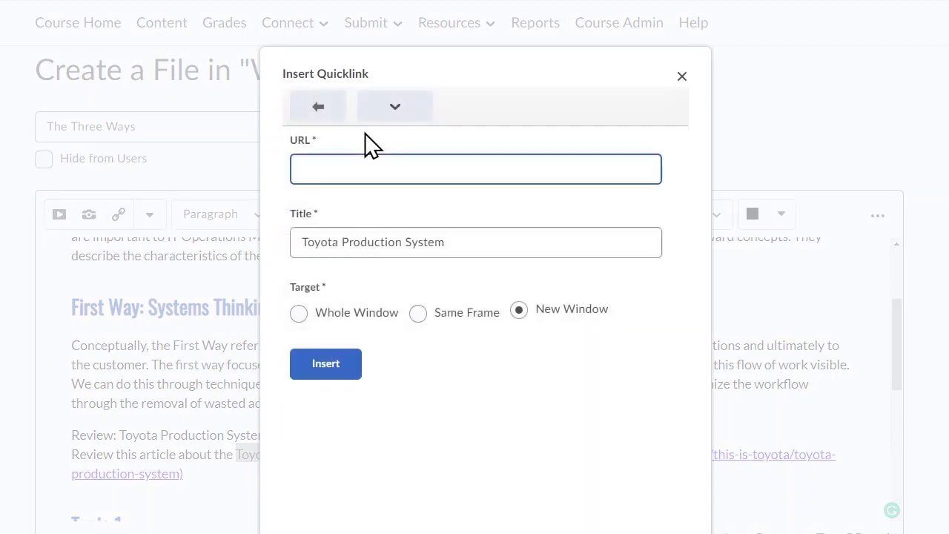
{"action": "key", "text": "ctrl+v"}
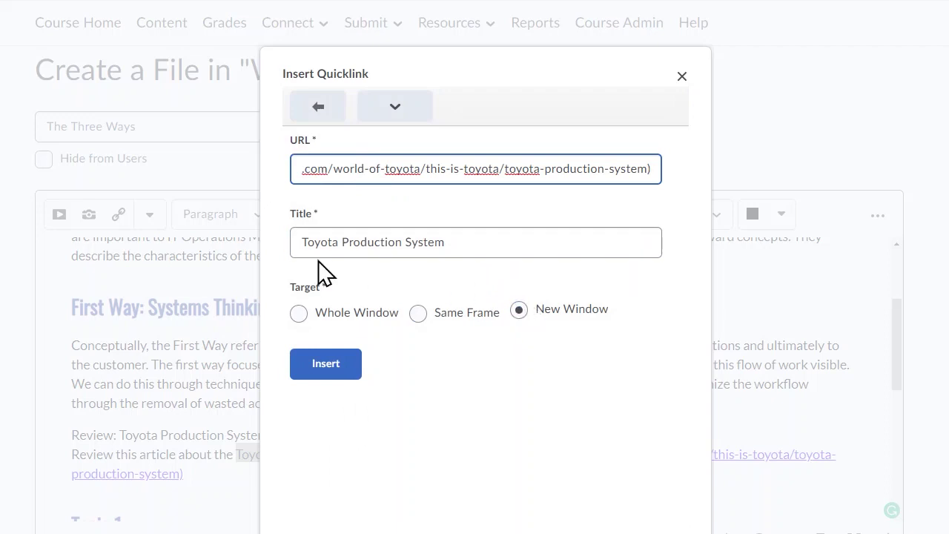
{"action": "left_click", "coordinate": [307, 245]}
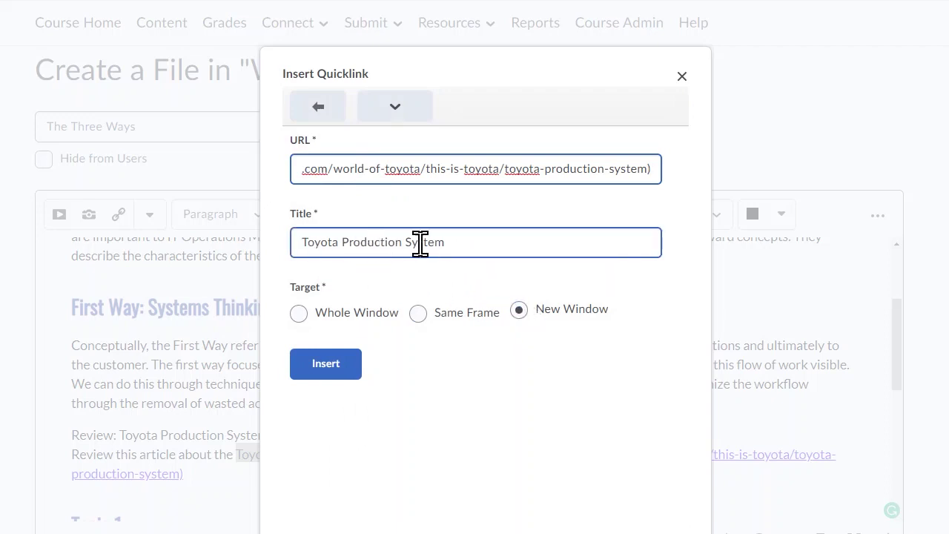
{"action": "left_click", "coordinate": [326, 364]}
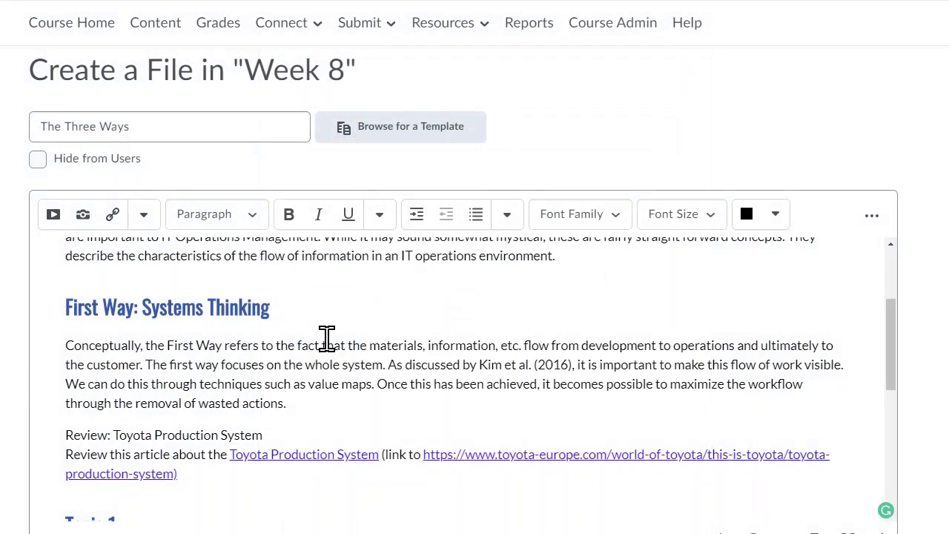
{"action": "left_click_drag", "start_coordinate": [381, 453], "coordinate": [400, 468]}
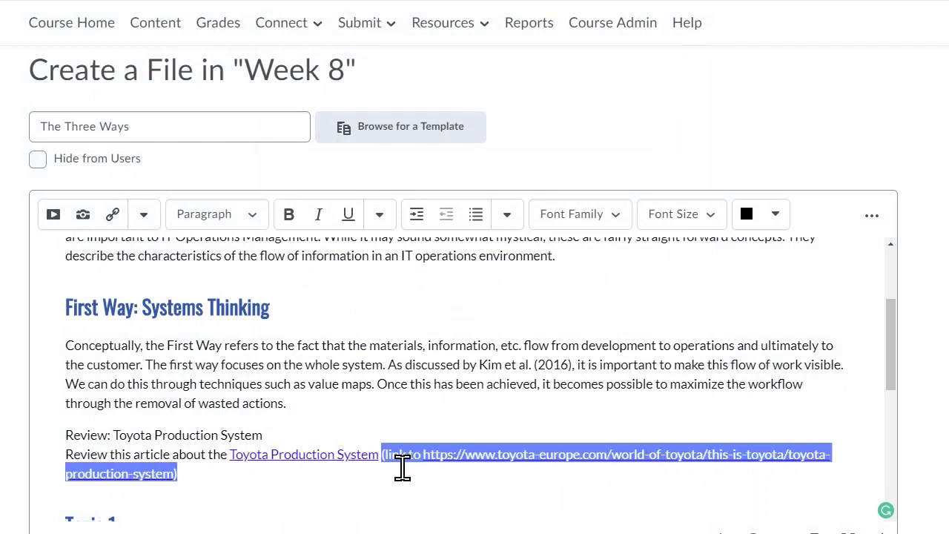
{"action": "key", "text": "BackSpace"}
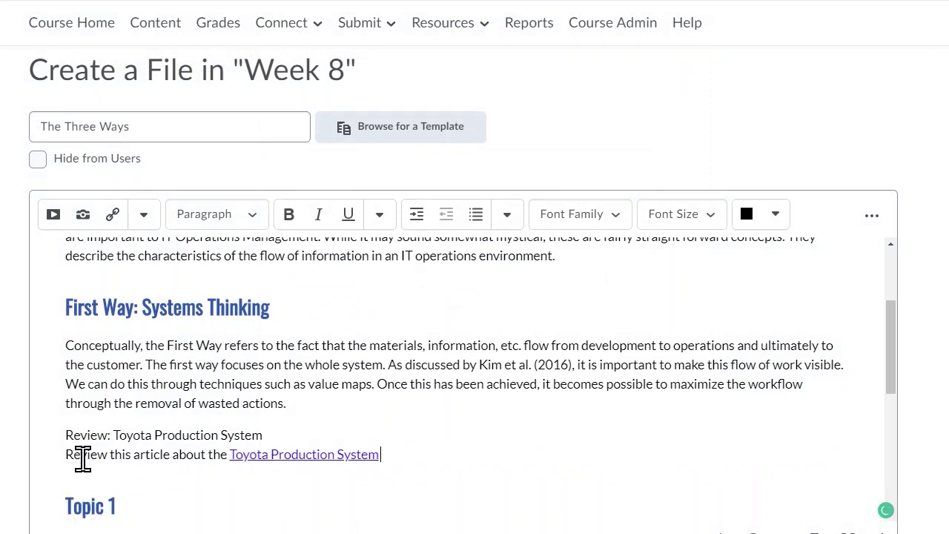
Make 'Review: Toyota Production System' its own Heading 3 line and add an empty line after the link
{"action": "left_click", "coordinate": [66, 454]}
{"action": "key", "text": "Return"}
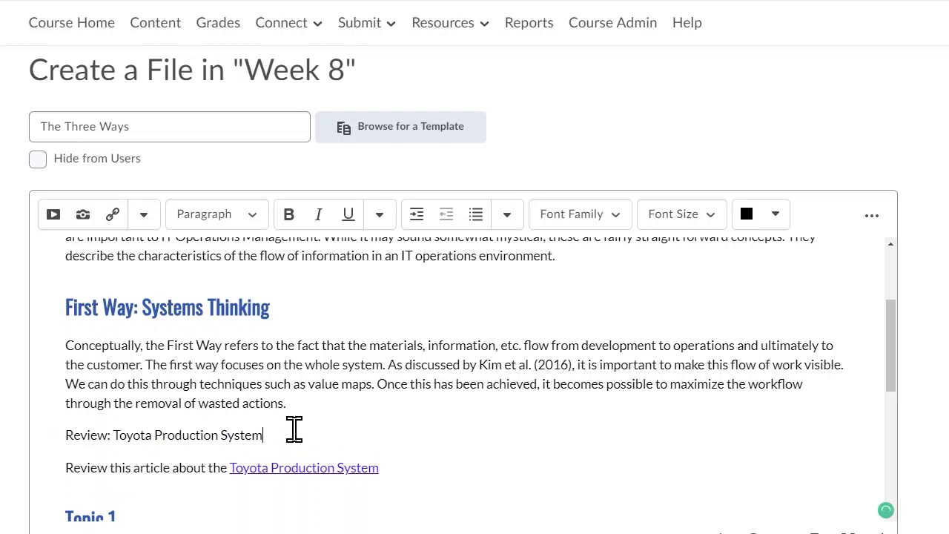
{"action": "left_click_drag", "start_coordinate": [295, 429], "coordinate": [39, 430]}
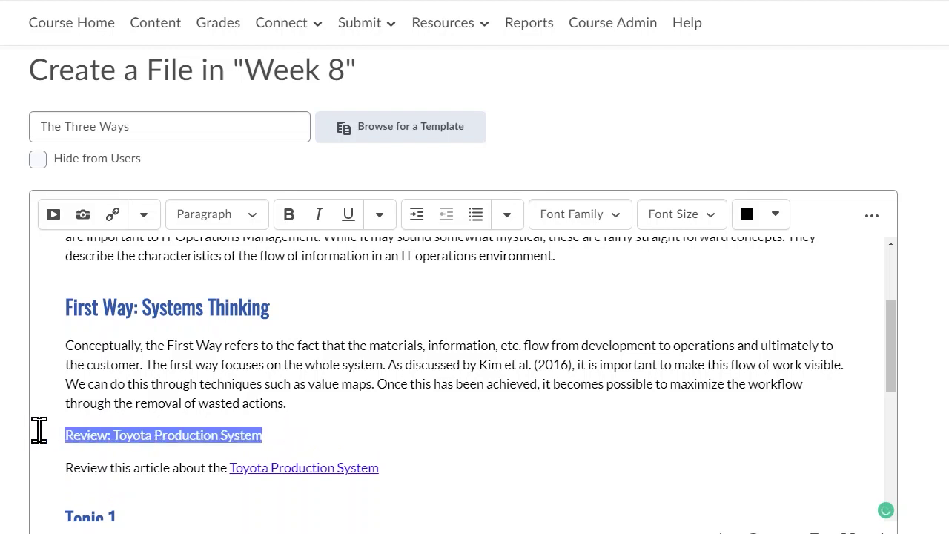
{"action": "left_click", "coordinate": [254, 217]}
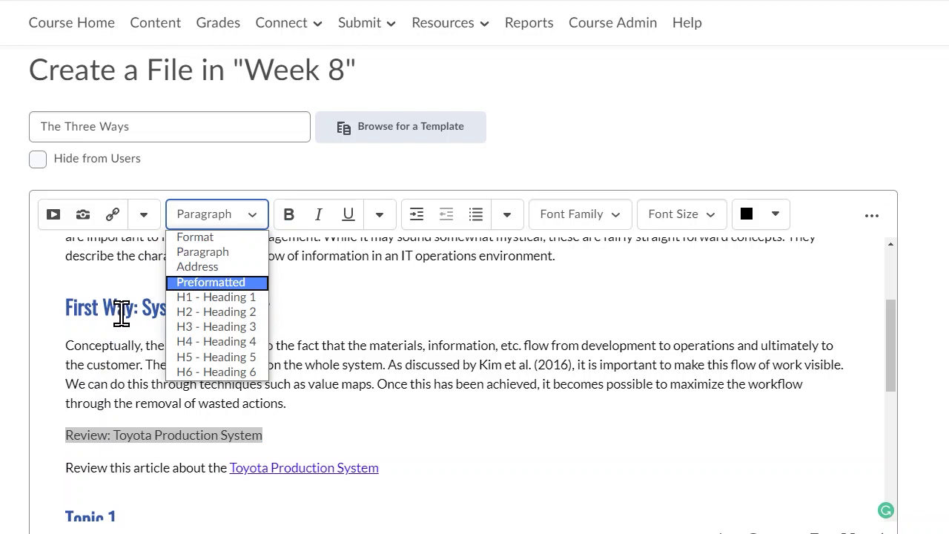
{"action": "left_click", "coordinate": [210, 327]}
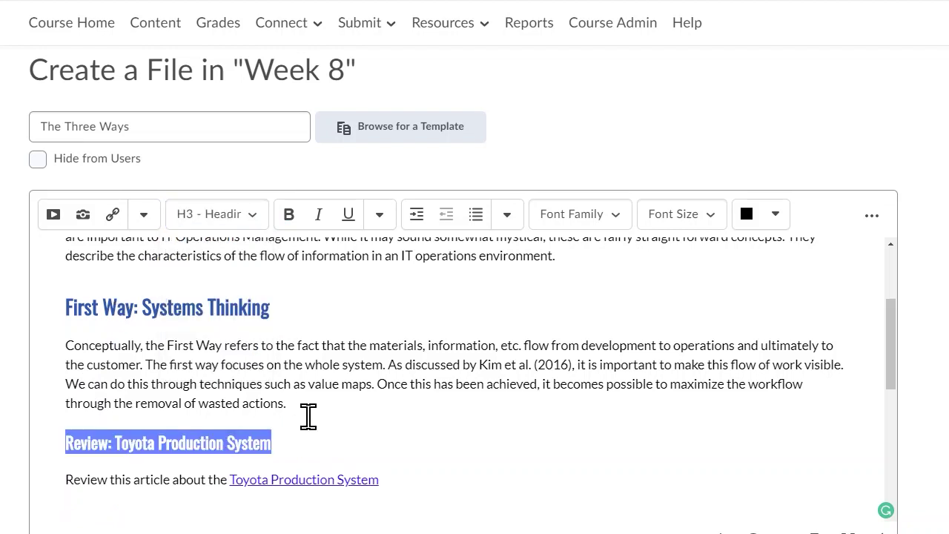
{"action": "scroll", "coordinate": [312, 417], "scroll_direction": "down", "scroll_amount": 1}
{"action": "left_click", "coordinate": [401, 418]}
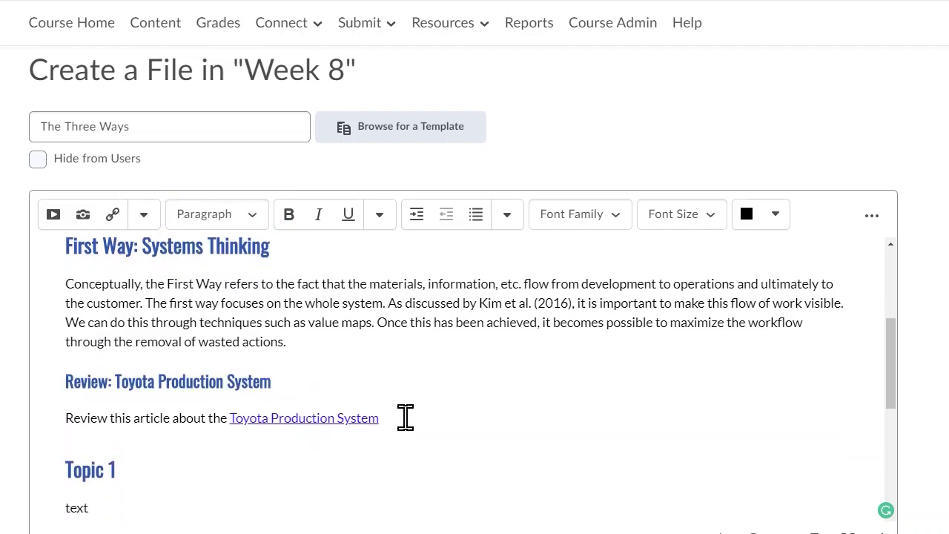
{"action": "key", "text": "Return"}
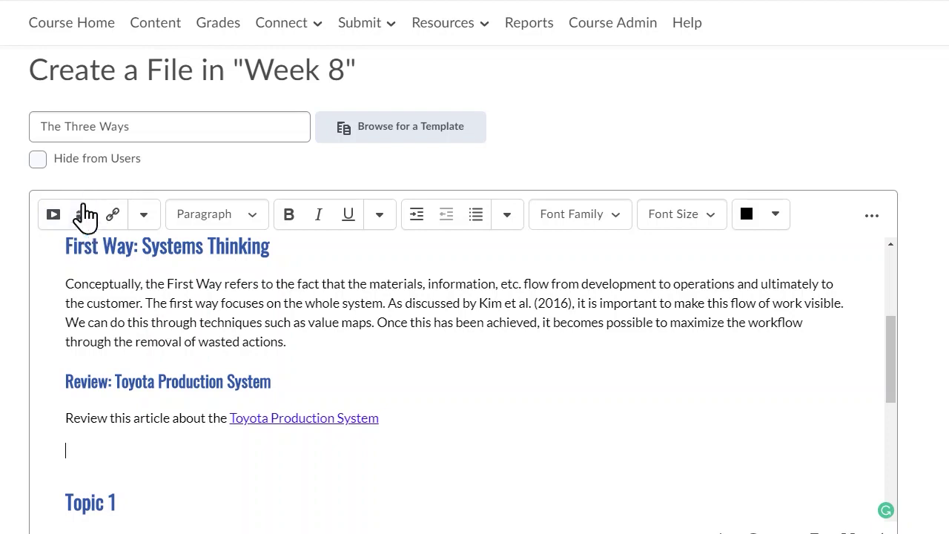
Upload first-way.png from the computer and insert it with alt text starting 'A diagr'
{"action": "left_click", "coordinate": [84, 217]}
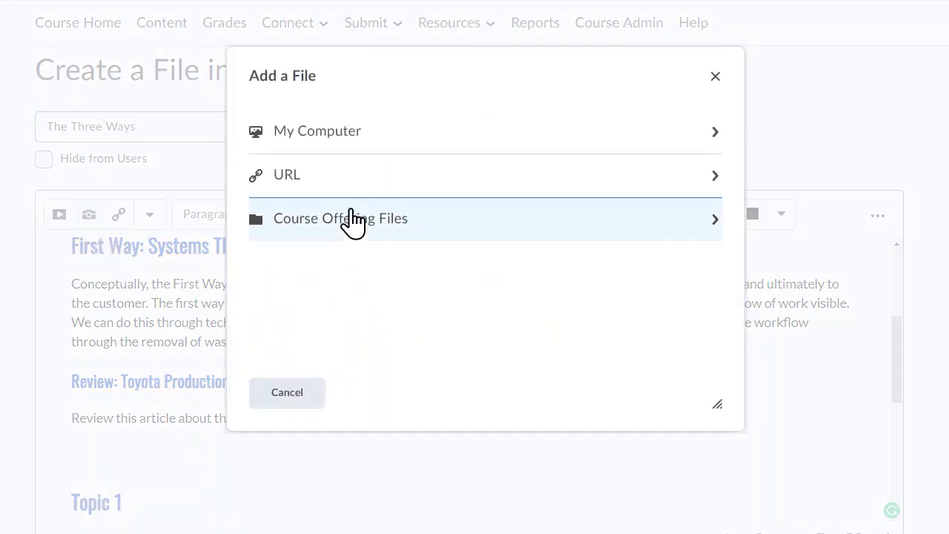
{"action": "left_click", "coordinate": [345, 141]}
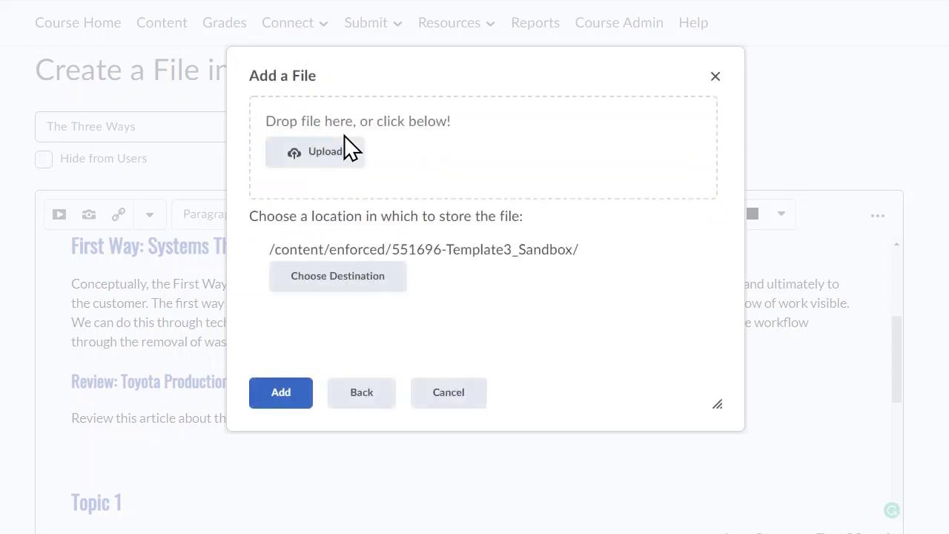
{"action": "left_click", "coordinate": [319, 152]}
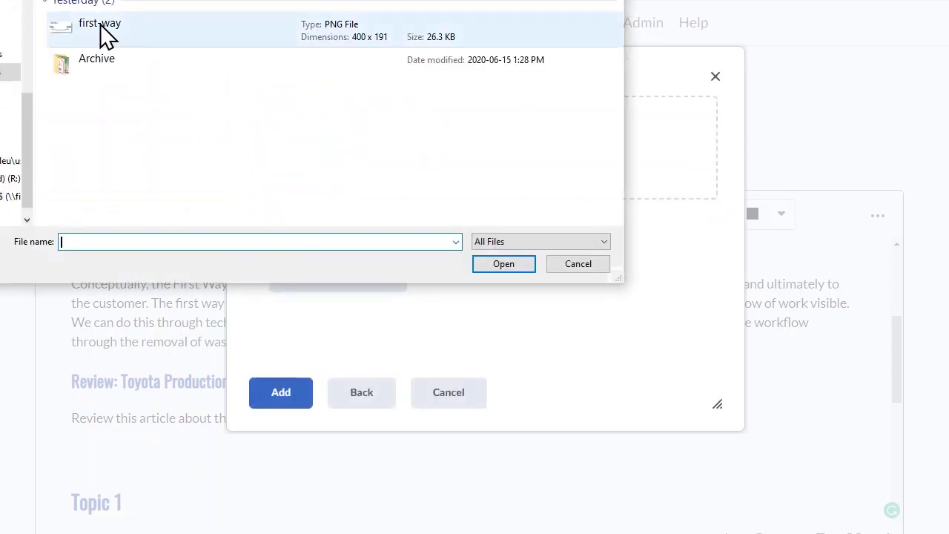
{"action": "double_click", "coordinate": [100, 24]}
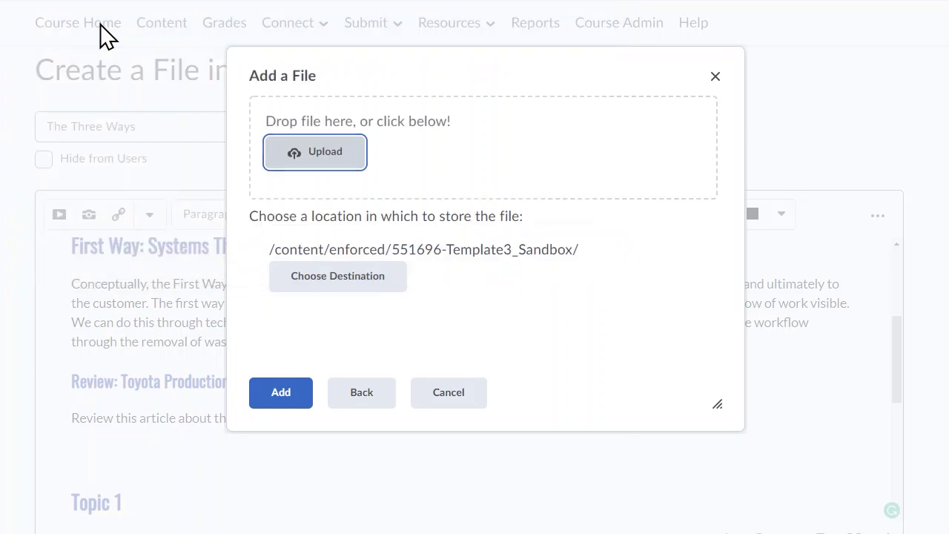
{"action": "left_click", "coordinate": [281, 393]}
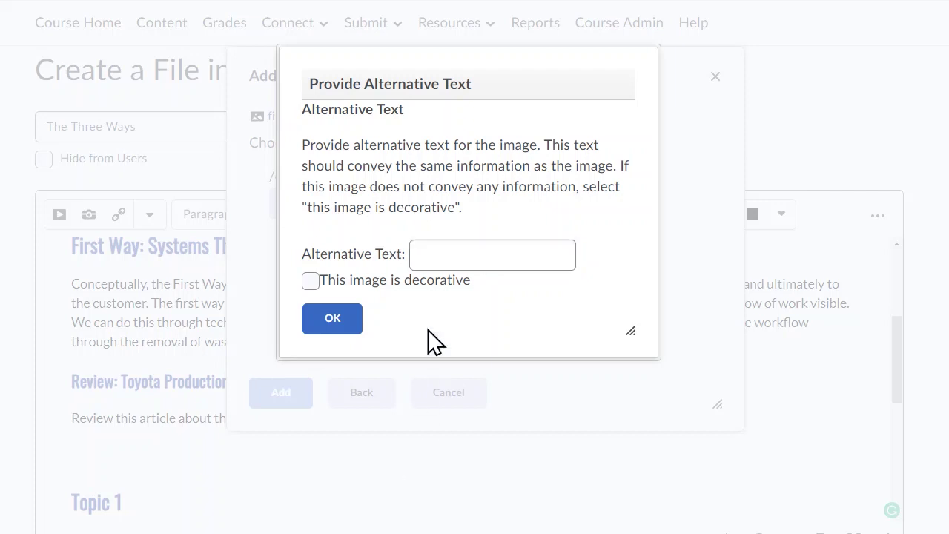
{"action": "left_click", "coordinate": [440, 251]}
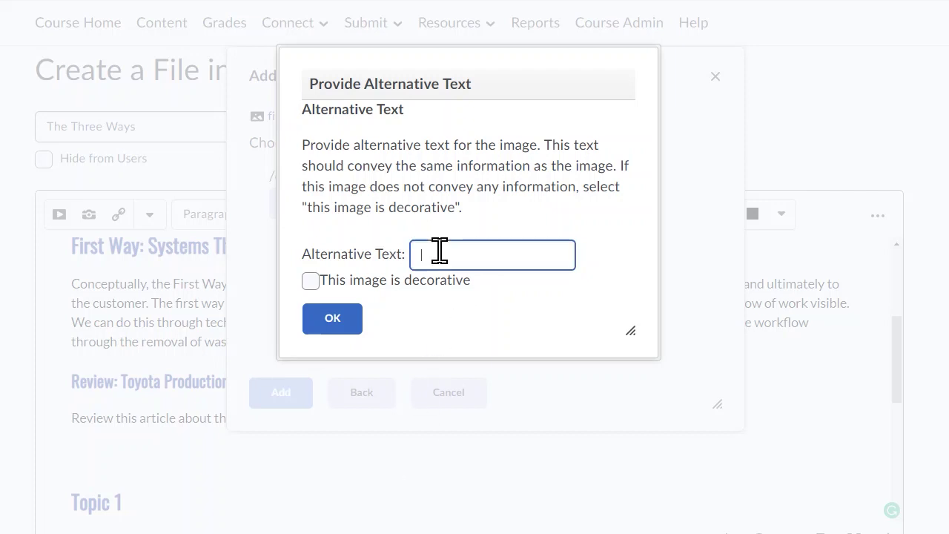
{"action": "type", "text": "A diagram of the first way"}
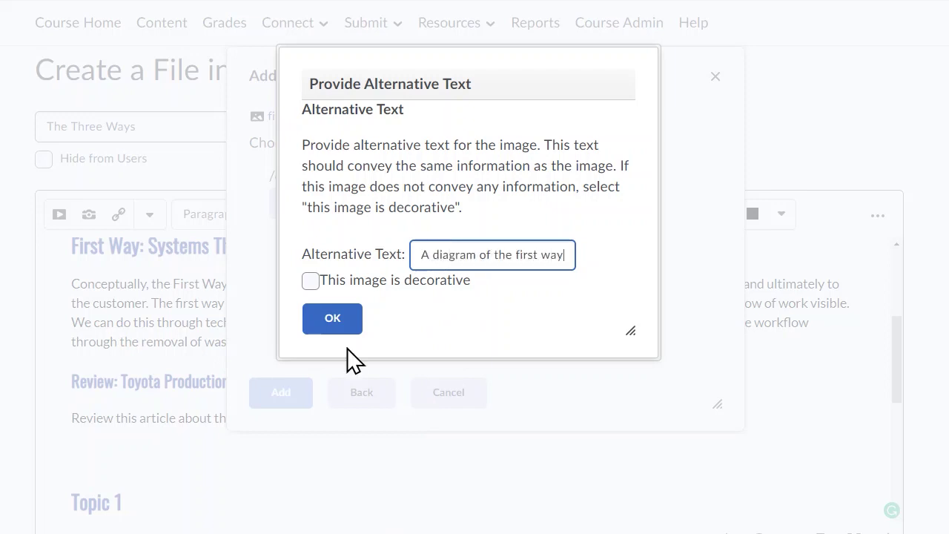
{"action": "left_click", "coordinate": [335, 320]}
Add an empty line below the First Way diagram, then switch to the Word notes
{"action": "scroll", "coordinate": [398, 317], "scroll_direction": "down", "scroll_amount": 2}
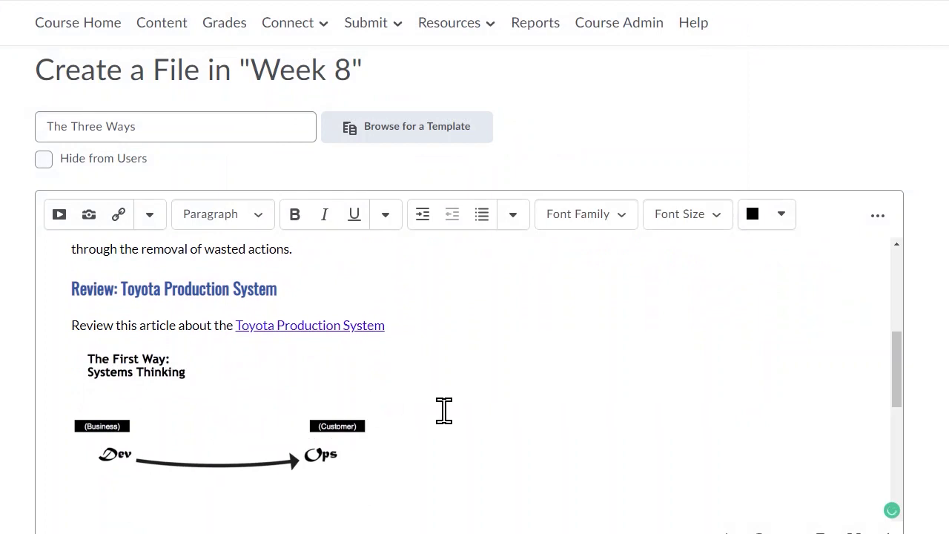
{"action": "scroll", "coordinate": [448, 410], "scroll_direction": "down", "scroll_amount": 1}
{"action": "scroll", "coordinate": [453, 410], "scroll_direction": "down", "scroll_amount": 2}
{"action": "key", "text": "Return"}
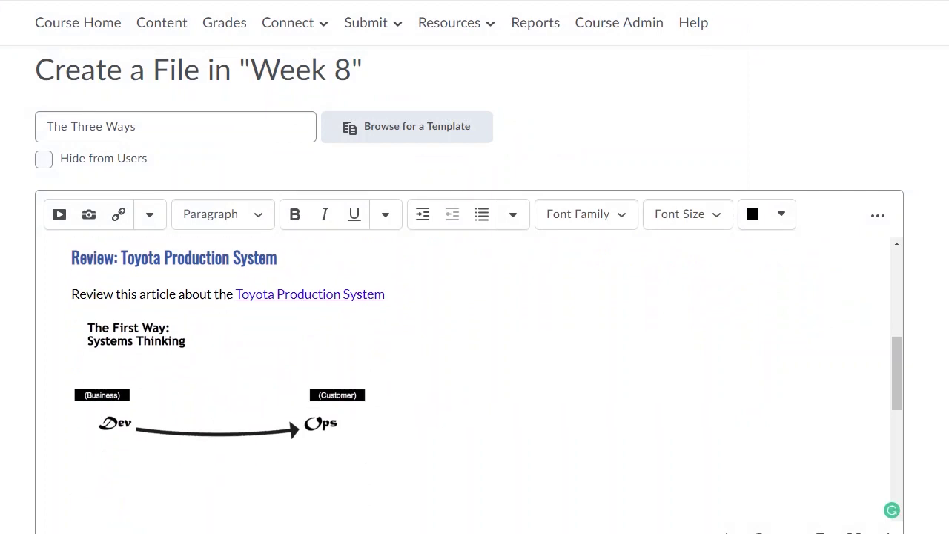
{"action": "key", "text": "alt+Tab"}
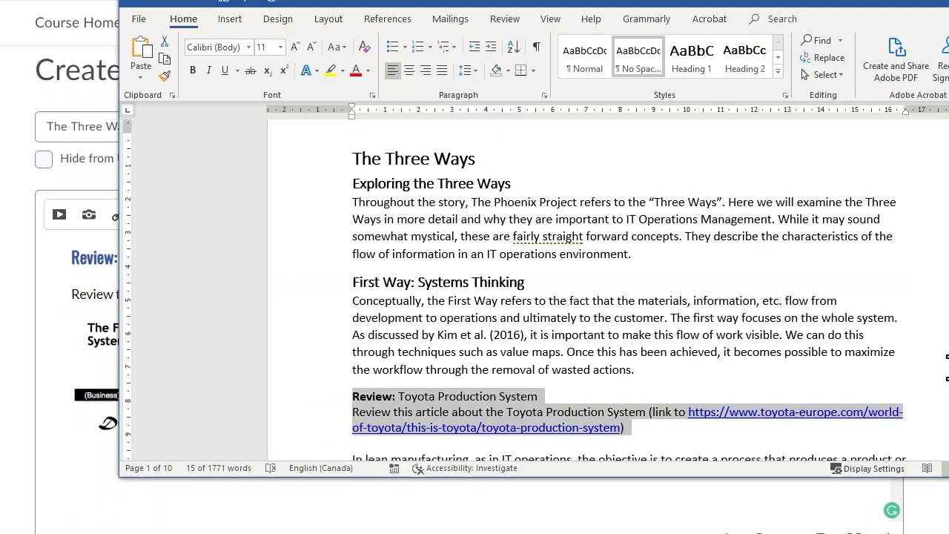
{"action": "scroll", "coordinate": [583, 368], "scroll_direction": "down", "scroll_amount": 10}
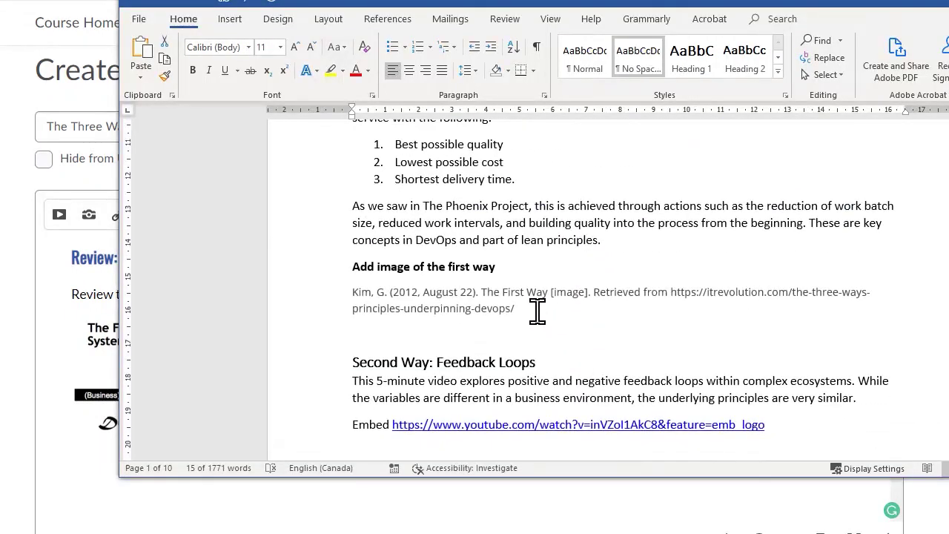
Copy the Kim, G. (2012) citation from Word and paste it below the diagram
{"action": "left_click_drag", "start_coordinate": [538, 309], "coordinate": [293, 307]}
{"action": "key", "text": "ctrl+c"}
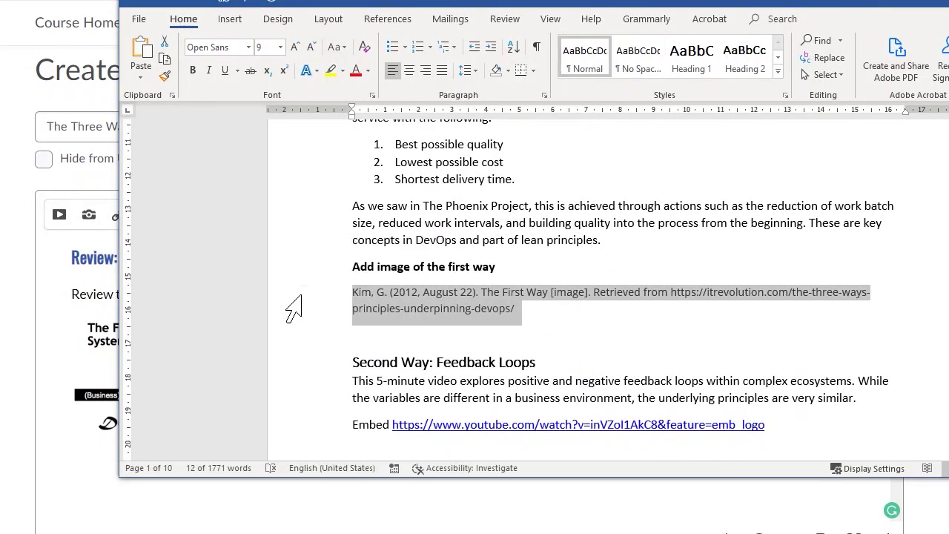
{"action": "left_click", "coordinate": [101, 458]}
{"action": "left_click", "coordinate": [131, 484]}
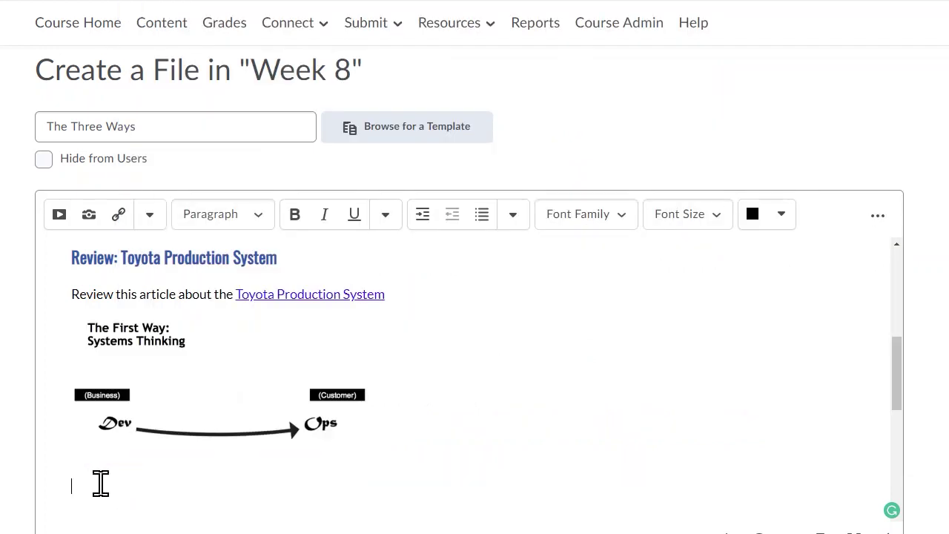
{"action": "key", "text": "ctrl+v"}
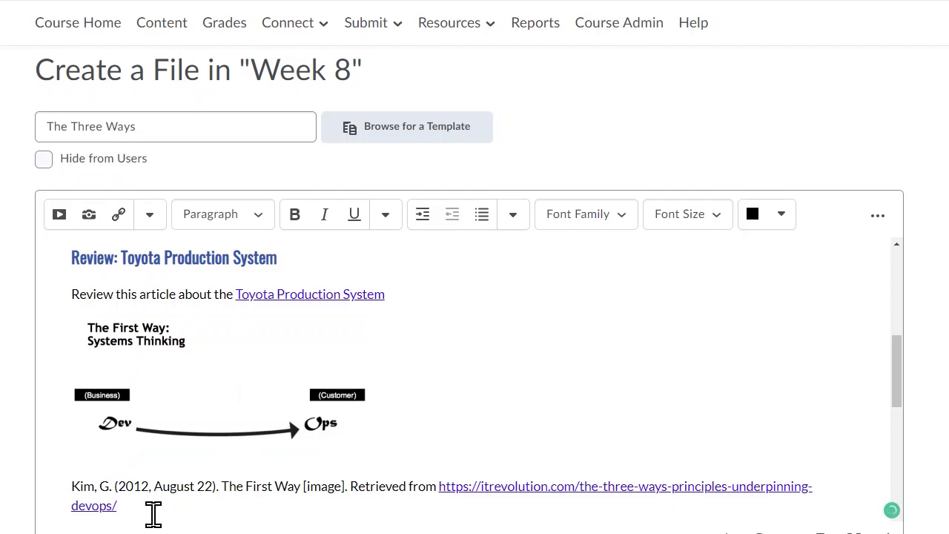
Make the pasted citation 8pt text, then return to the Word notes
{"action": "left_click_drag", "start_coordinate": [150, 510], "coordinate": [52, 484]}
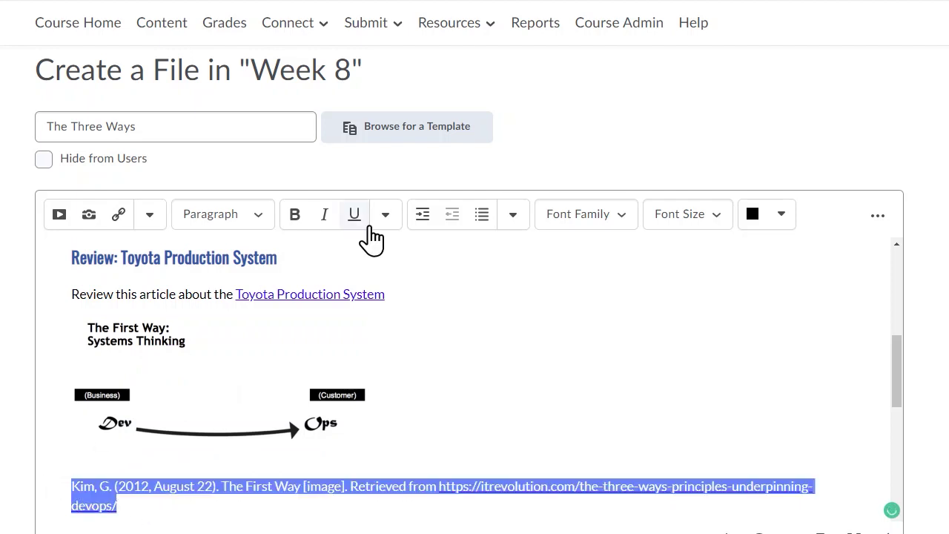
{"action": "left_click", "coordinate": [723, 216]}
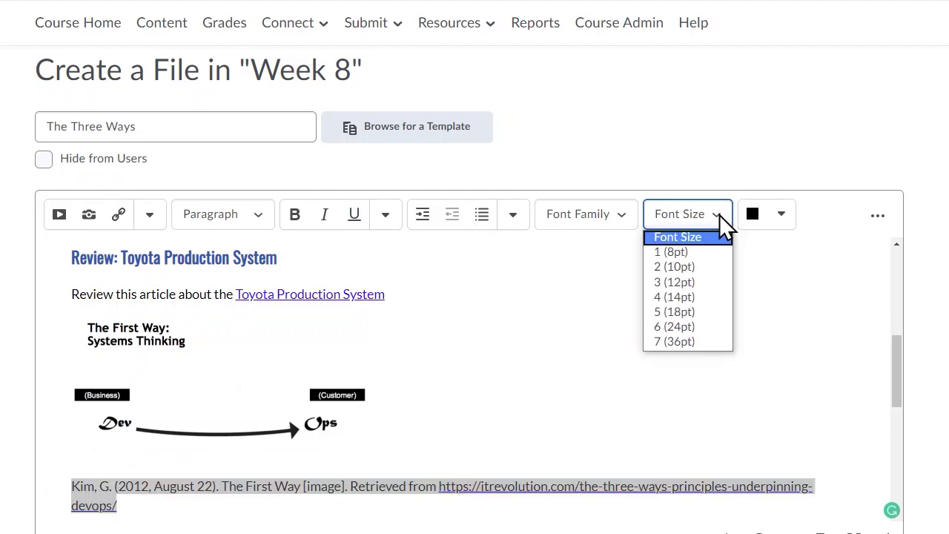
{"action": "left_click", "coordinate": [680, 253]}
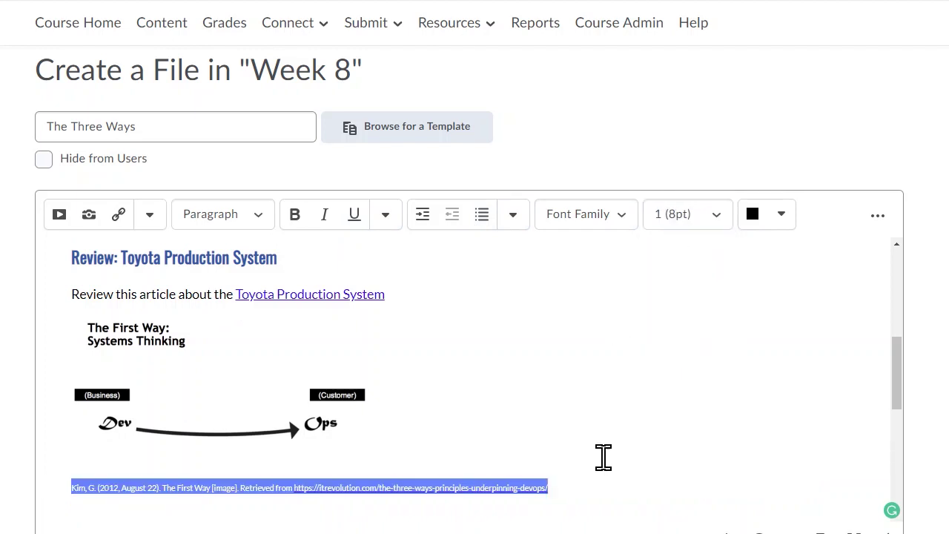
{"action": "left_click", "coordinate": [603, 456]}
{"action": "scroll", "coordinate": [485, 451], "scroll_direction": "up", "scroll_amount": 2}
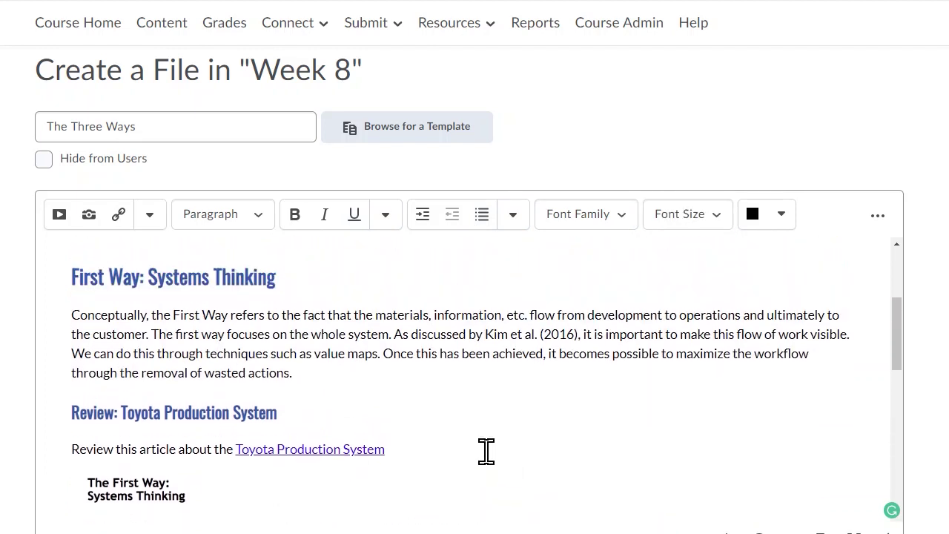
{"action": "scroll", "coordinate": [239, 479], "scroll_direction": "up", "scroll_amount": 1}
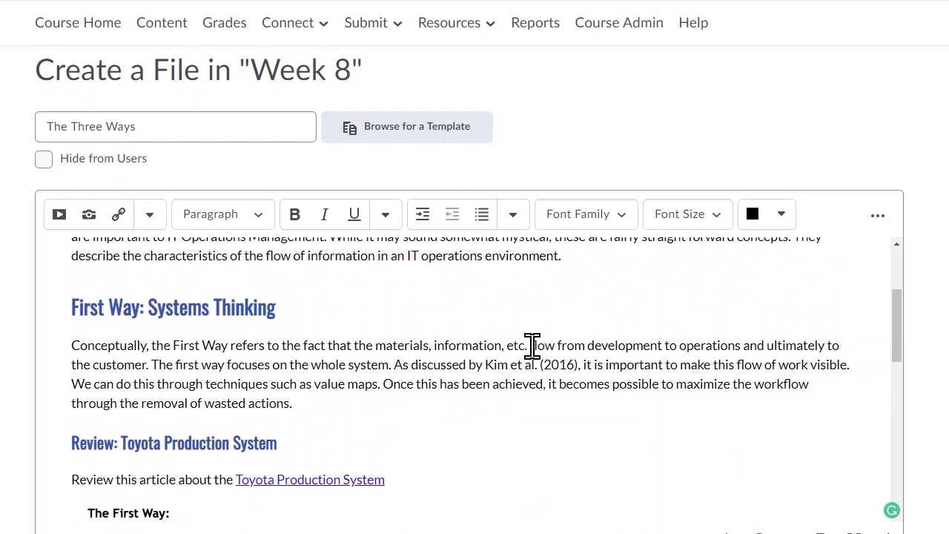
{"action": "scroll", "coordinate": [664, 339], "scroll_direction": "down", "scroll_amount": 5}
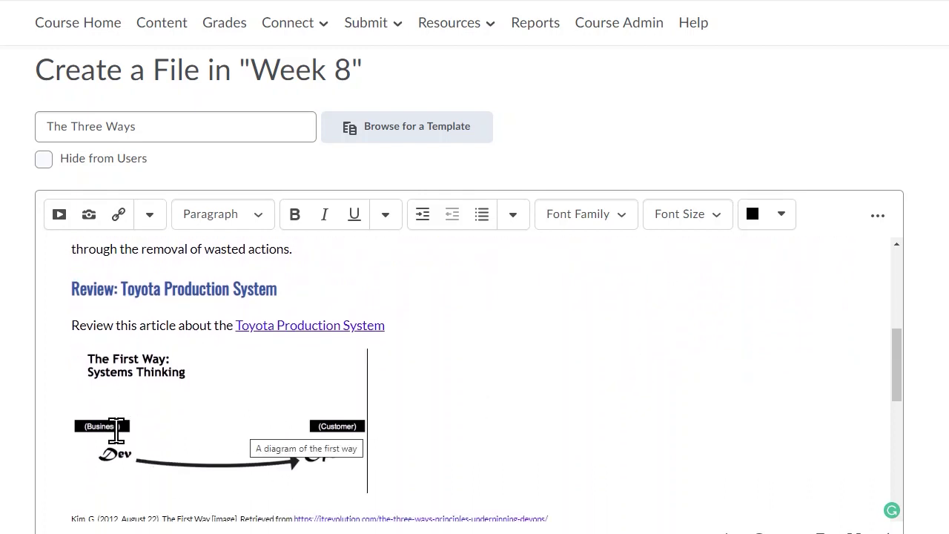
{"action": "scroll", "coordinate": [474, 398], "scroll_direction": "down", "scroll_amount": 4}
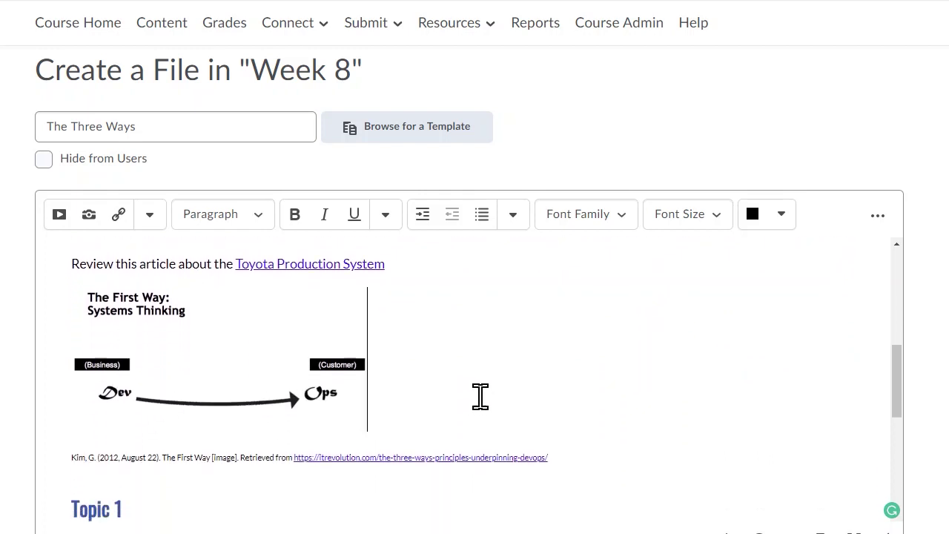
{"action": "key", "text": "alt+Tab"}
Paste the Second Way heading and paragraph from Word onto a new line above Topic 1
{"action": "scroll", "coordinate": [822, 321], "scroll_direction": "down", "scroll_amount": 3}
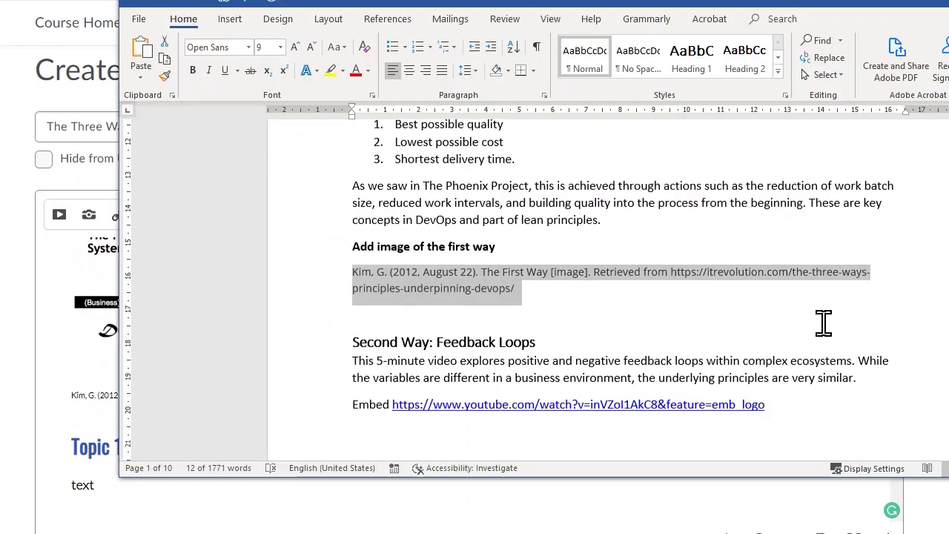
{"action": "left_click_drag", "start_coordinate": [811, 342], "coordinate": [324, 277]}
{"action": "left_click", "coordinate": [710, 315]}
{"action": "left_click_drag", "start_coordinate": [886, 314], "coordinate": [360, 290]}
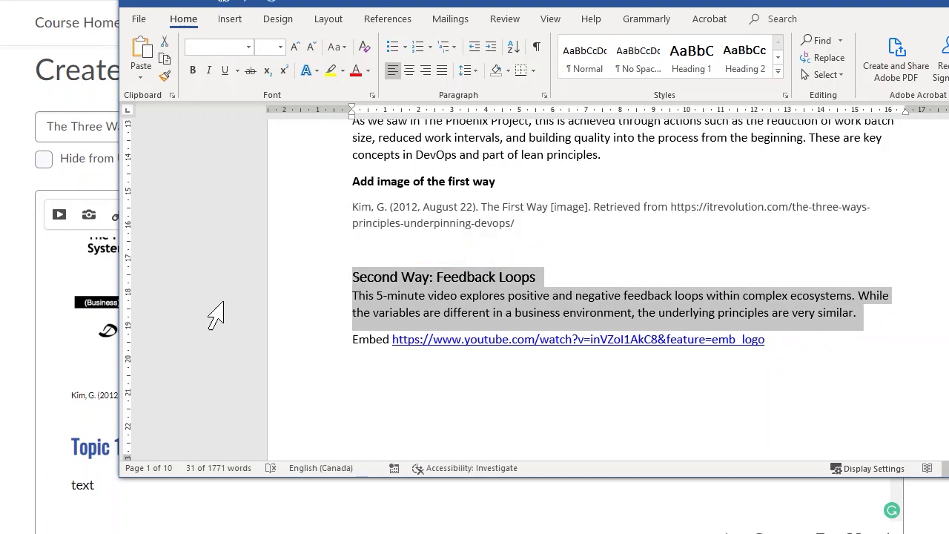
{"action": "left_click", "coordinate": [81, 375]}
{"action": "left_click", "coordinate": [116, 409]}
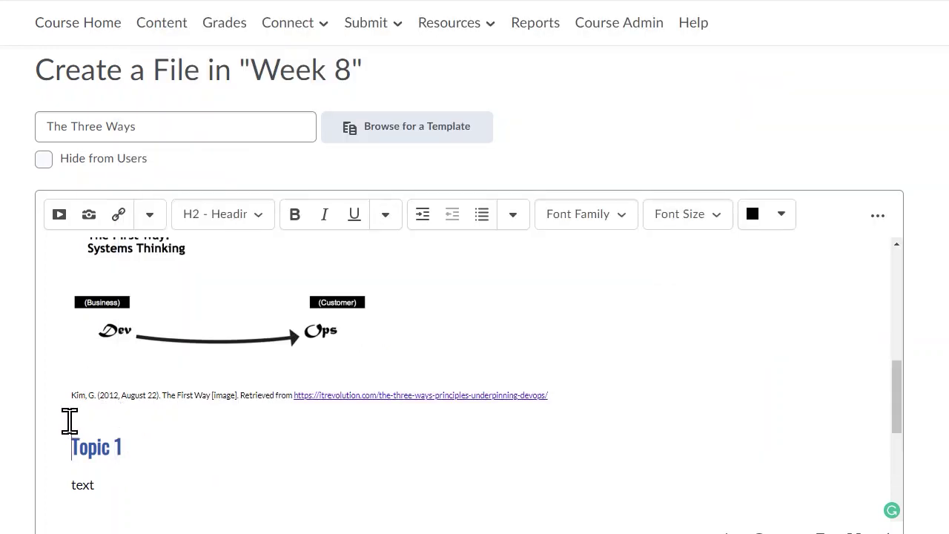
{"action": "key", "text": "Return"}
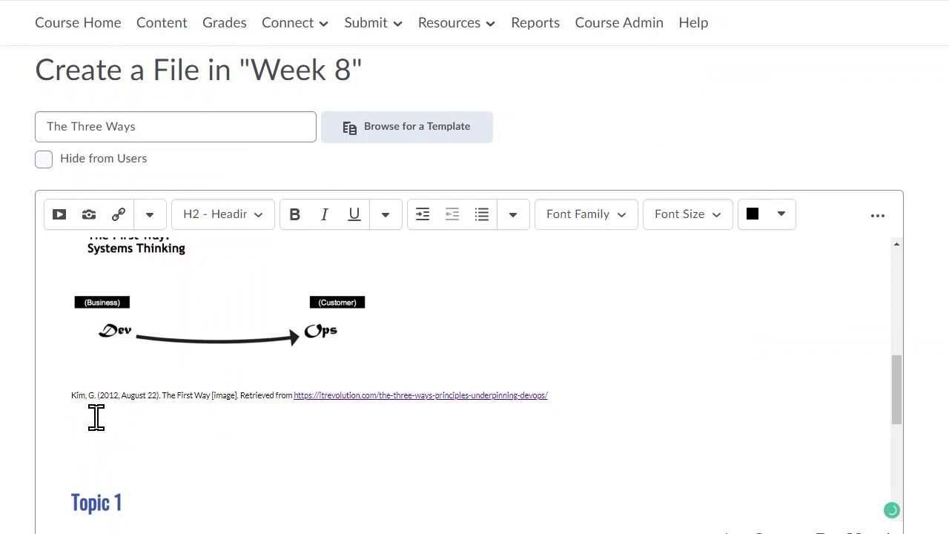
{"action": "key", "text": "ctrl+v"}
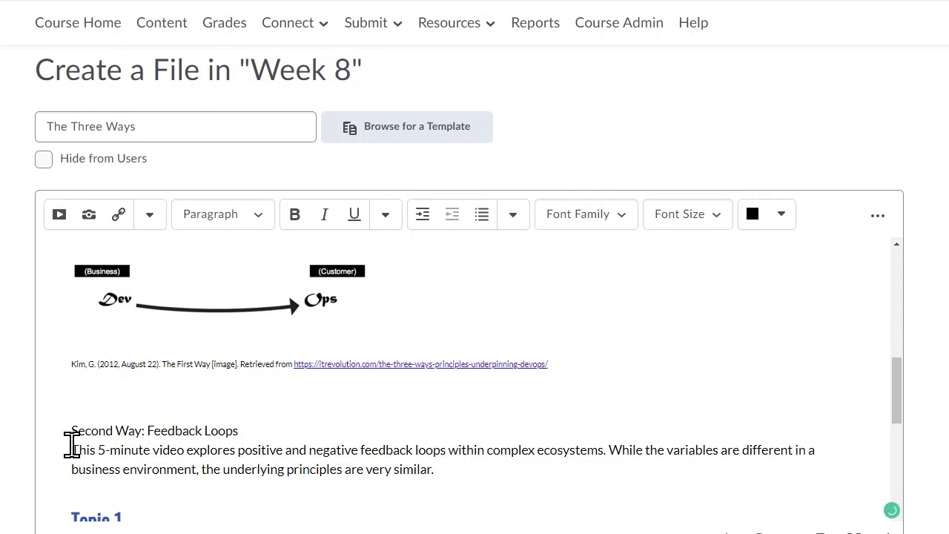
Format 'Second Way: Feedback Loops' as Heading 2 and add a blank line after its paragraph
{"action": "left_click_drag", "start_coordinate": [238, 431], "coordinate": [69, 430]}
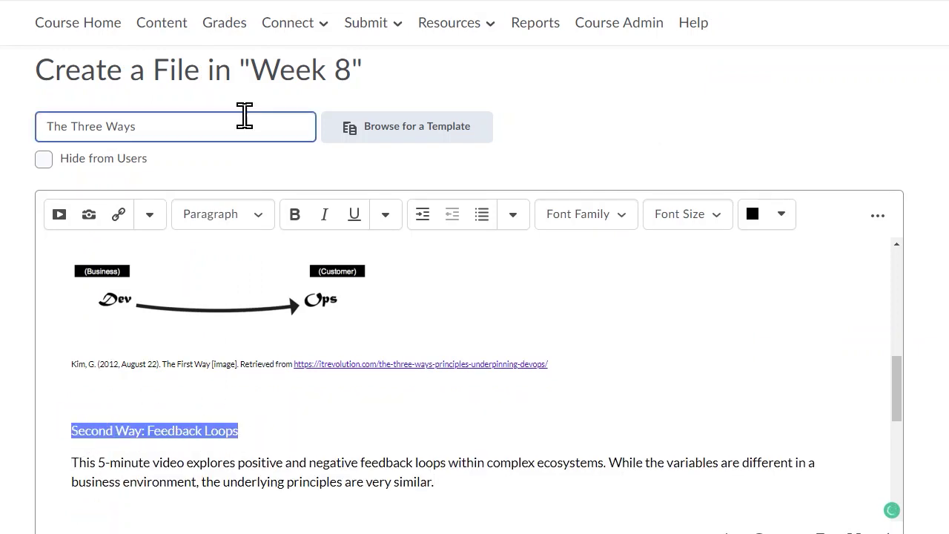
{"action": "left_click", "coordinate": [261, 215]}
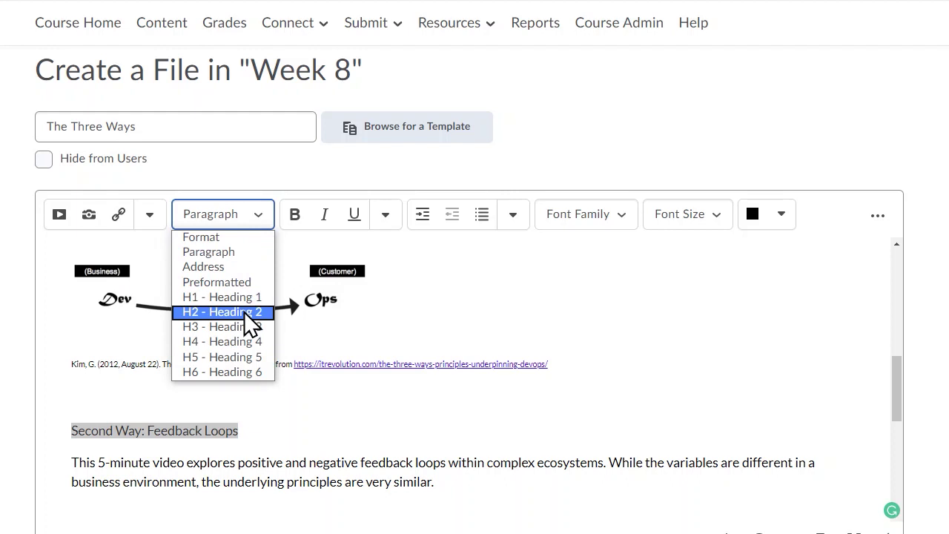
{"action": "left_click", "coordinate": [244, 311]}
{"action": "left_click", "coordinate": [326, 475]}
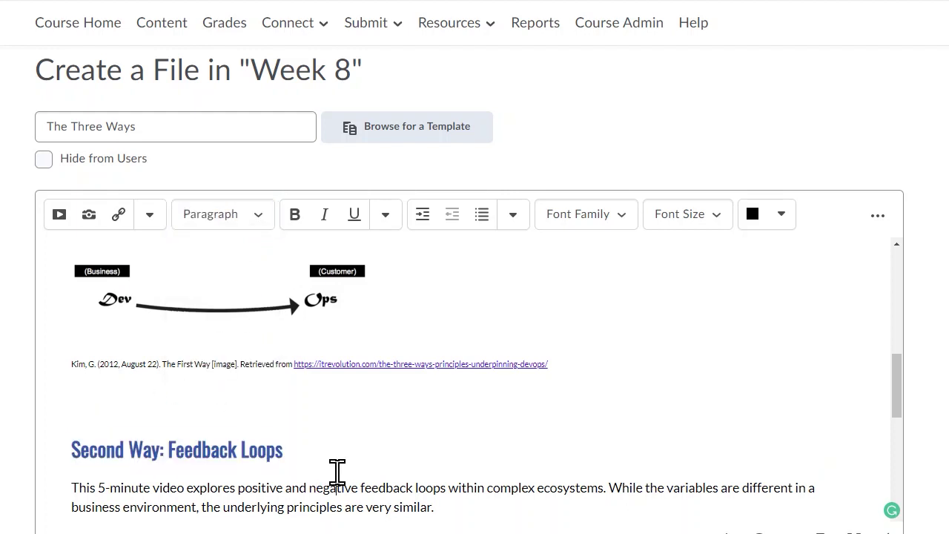
{"action": "left_click", "coordinate": [250, 440]}
{"action": "scroll", "coordinate": [314, 435], "scroll_direction": "down", "scroll_amount": 2}
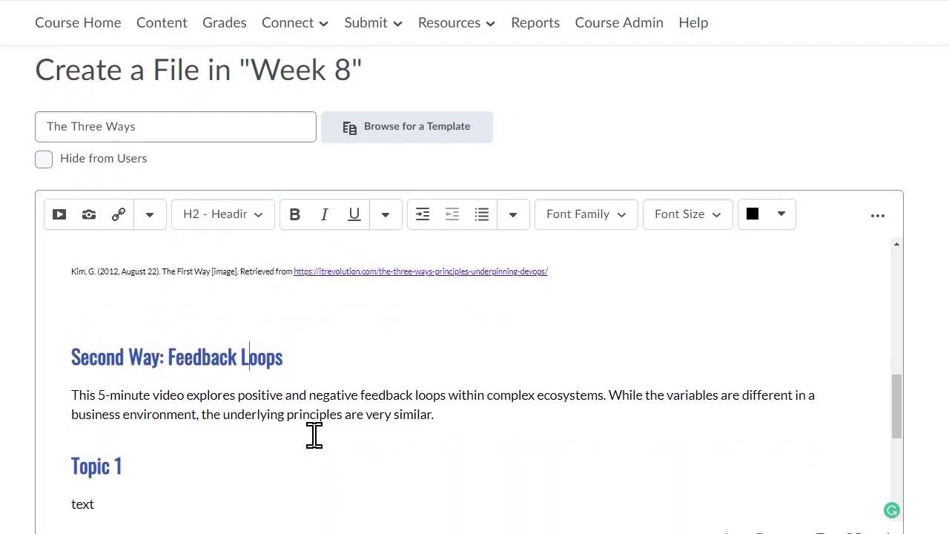
{"action": "left_click", "coordinate": [511, 421]}
{"action": "key", "text": "Return"}
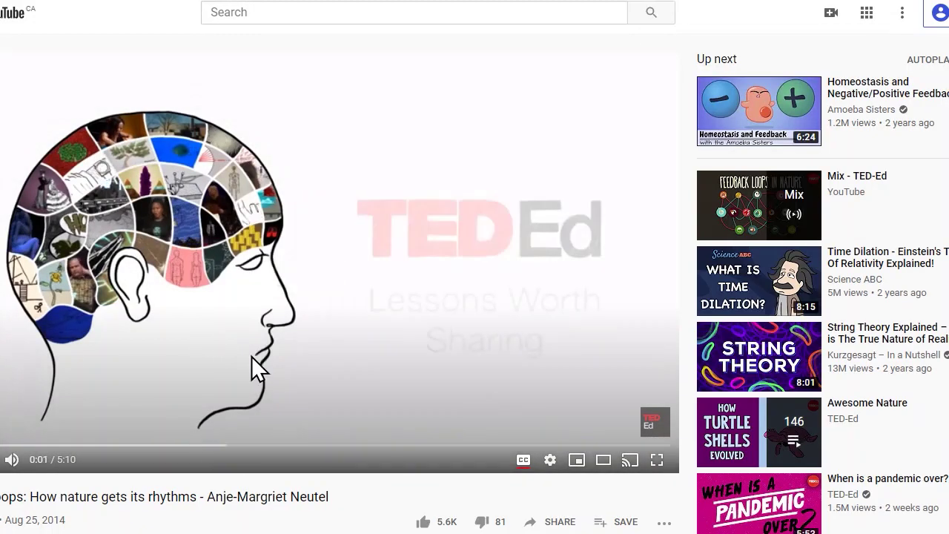
Bring up the TED-Ed feedback loops video's embed code and select the whole iframe
{"action": "left_click", "coordinate": [561, 521]}
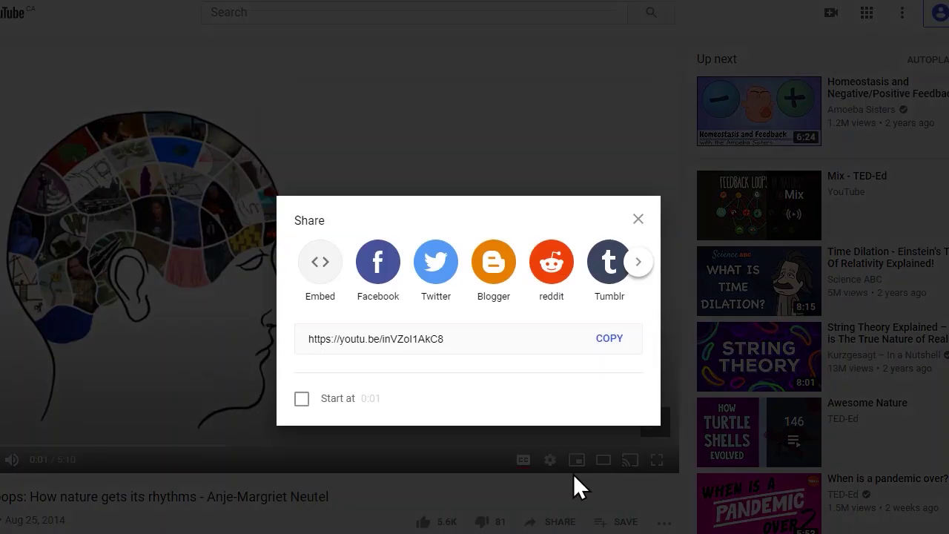
{"action": "left_click", "coordinate": [320, 263]}
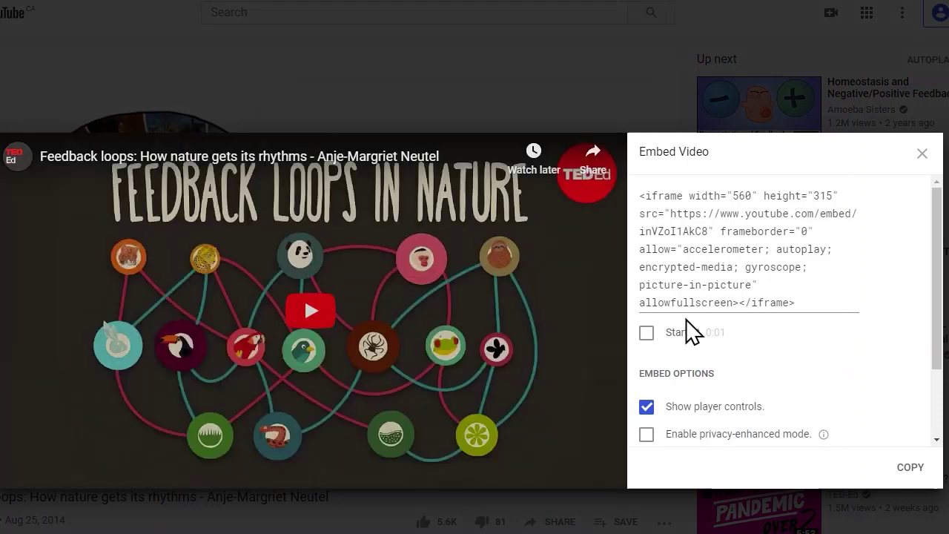
{"action": "left_click_drag", "start_coordinate": [820, 302], "coordinate": [637, 181]}
{"action": "key", "text": "ctrl+c"}
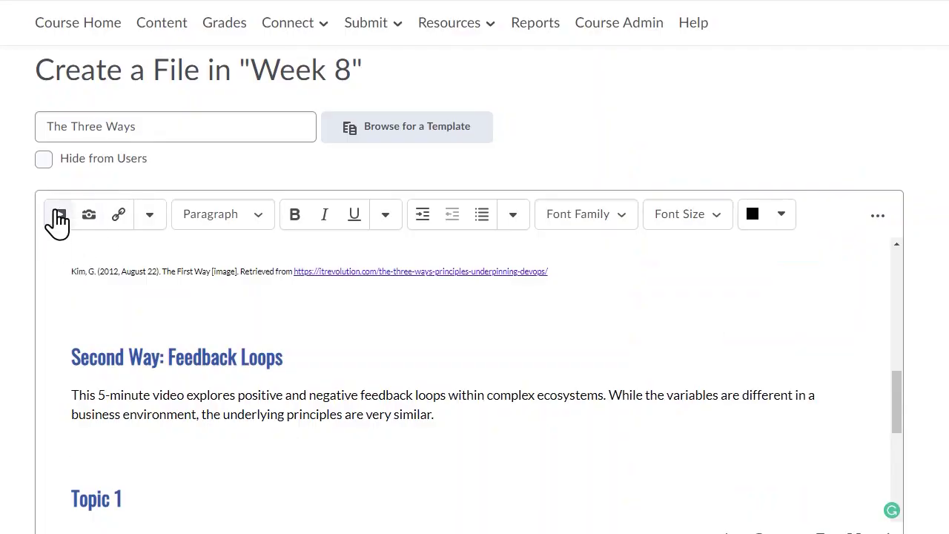
Insert the copied YouTube iframe through Insert Stuff's Enter Embed Code option
{"action": "left_click", "coordinate": [59, 216]}
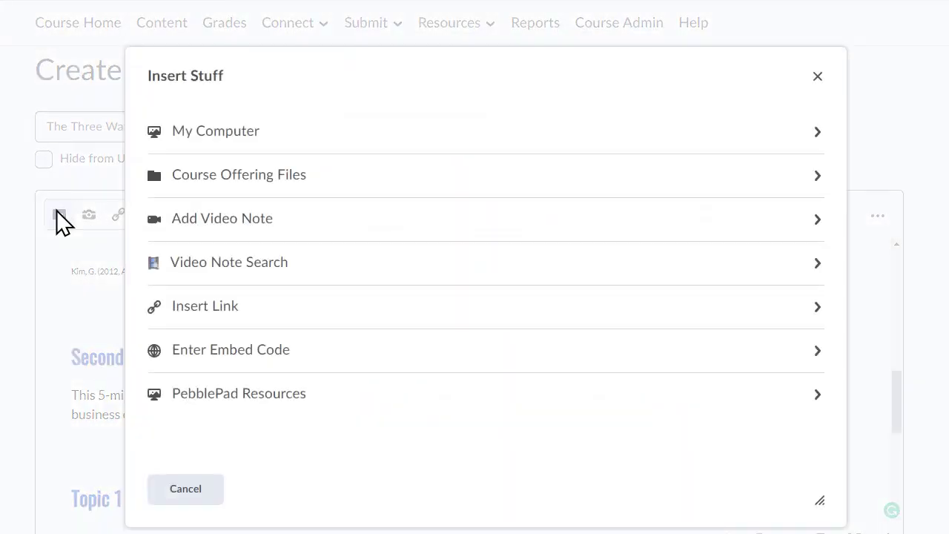
{"action": "left_click", "coordinate": [230, 361]}
{"action": "key", "text": "ctrl+v"}
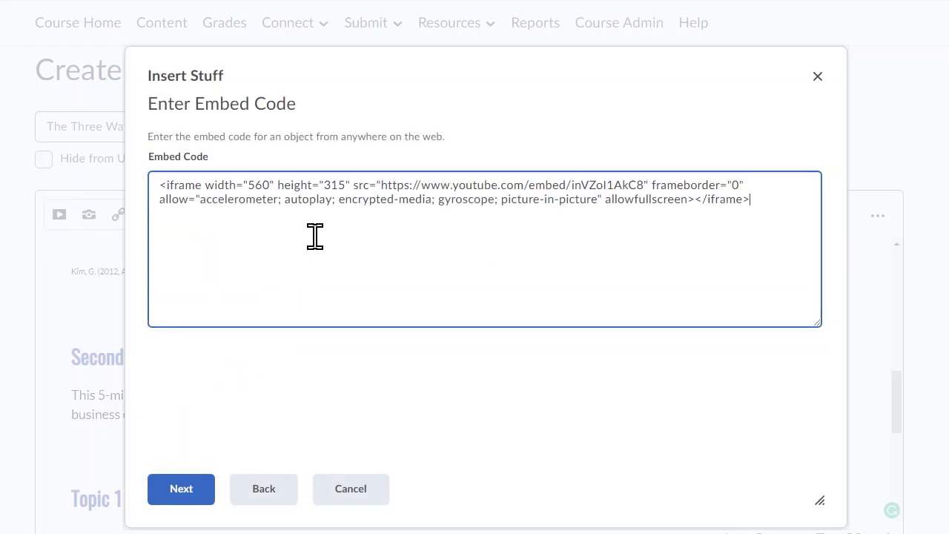
{"action": "left_click", "coordinate": [185, 489]}
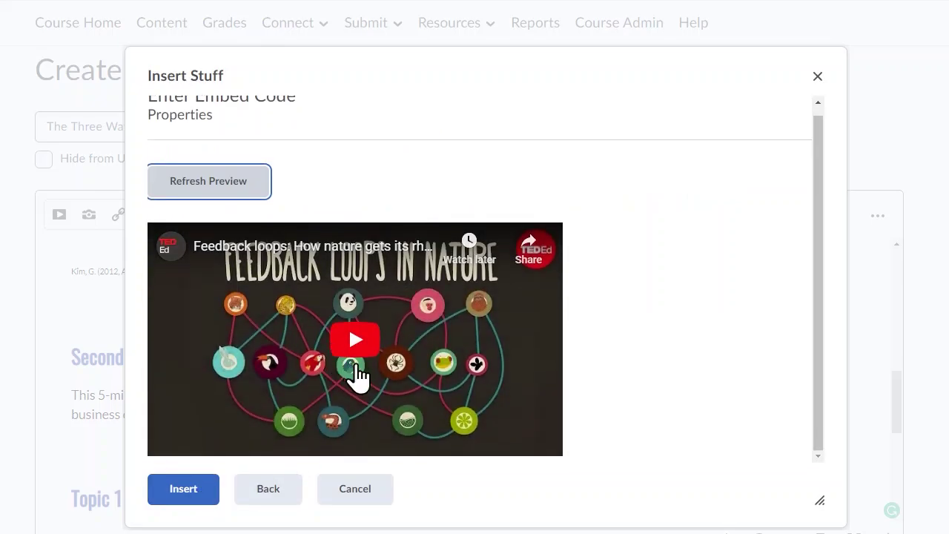
{"action": "left_click", "coordinate": [178, 491]}
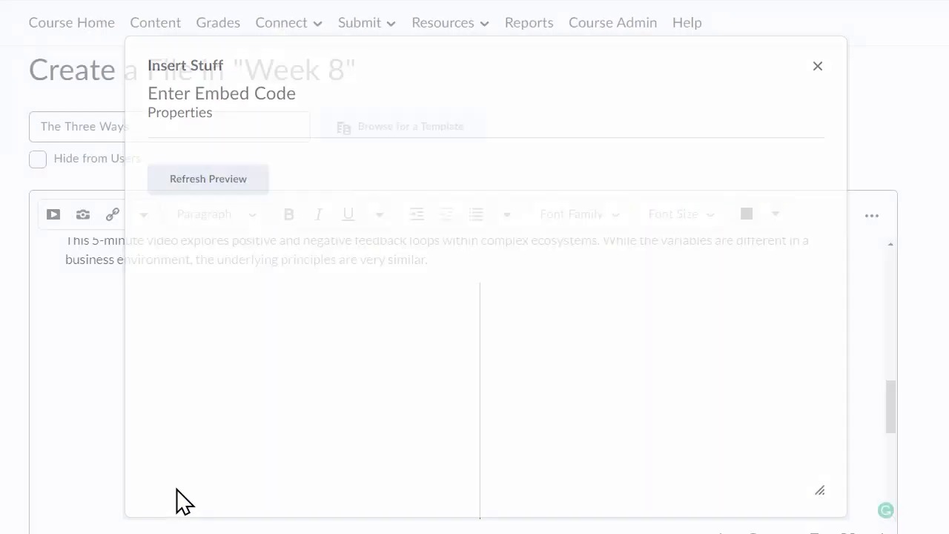
{"action": "scroll", "coordinate": [533, 342], "scroll_direction": "down", "scroll_amount": 3}
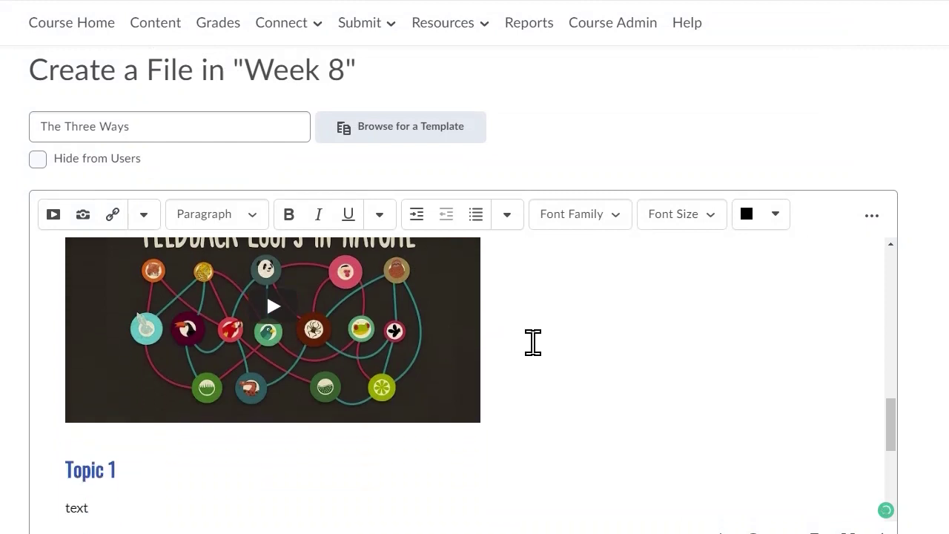
{"action": "scroll", "coordinate": [75, 436], "scroll_direction": "down", "scroll_amount": 5}
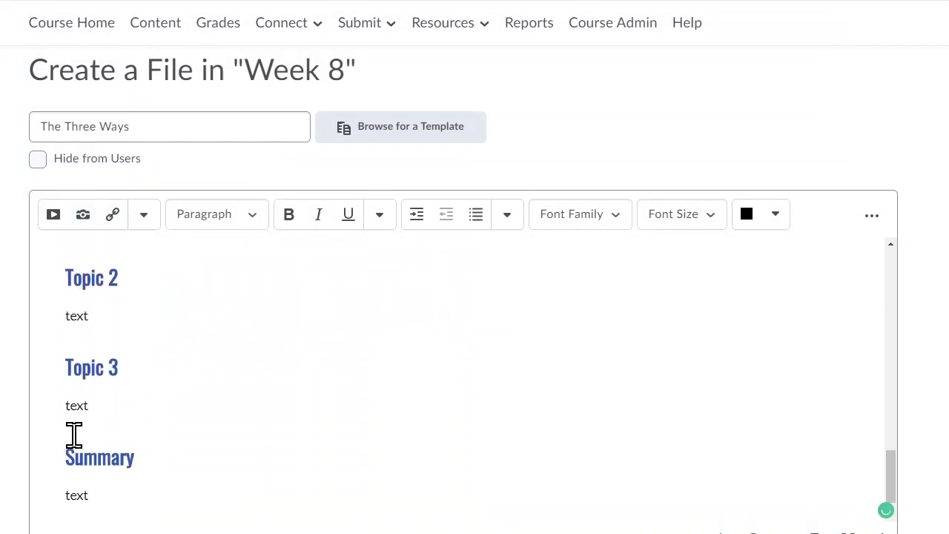
Delete the leftover Topic and Summary placeholder sections and review the saved page
{"action": "left_click_drag", "start_coordinate": [131, 440], "coordinate": [47, 317]}
{"action": "key", "text": "BackSpace"}
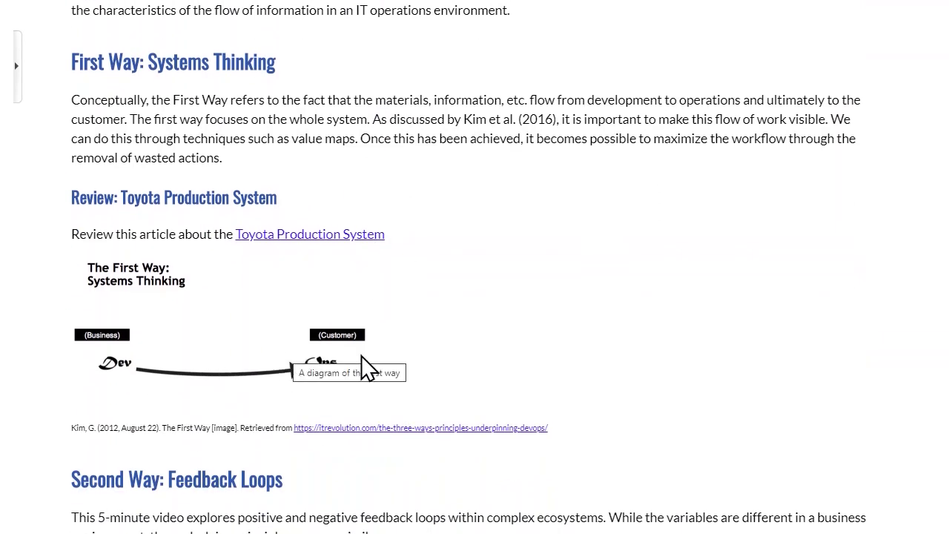
{"action": "scroll", "coordinate": [547, 349], "scroll_direction": "down", "scroll_amount": 6}
{"action": "scroll", "coordinate": [523, 396], "scroll_direction": "down", "scroll_amount": 3}
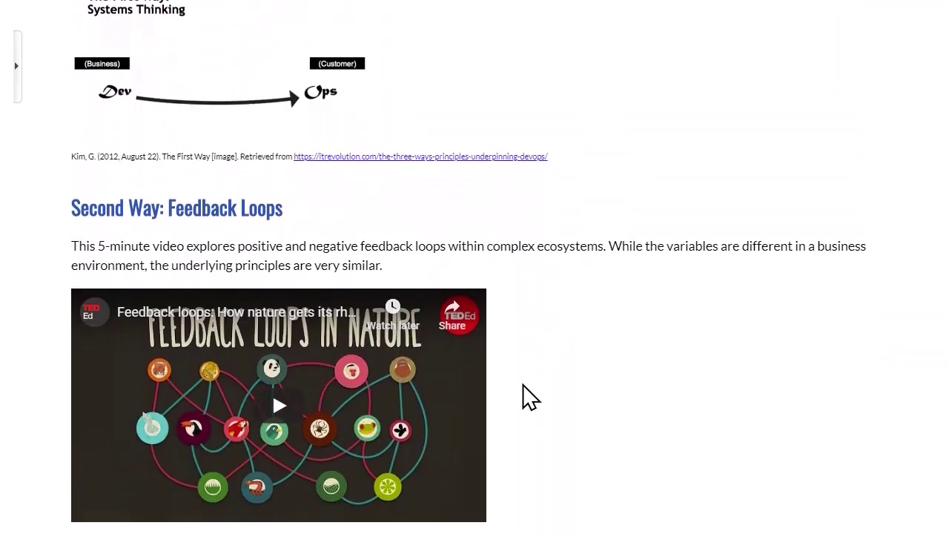